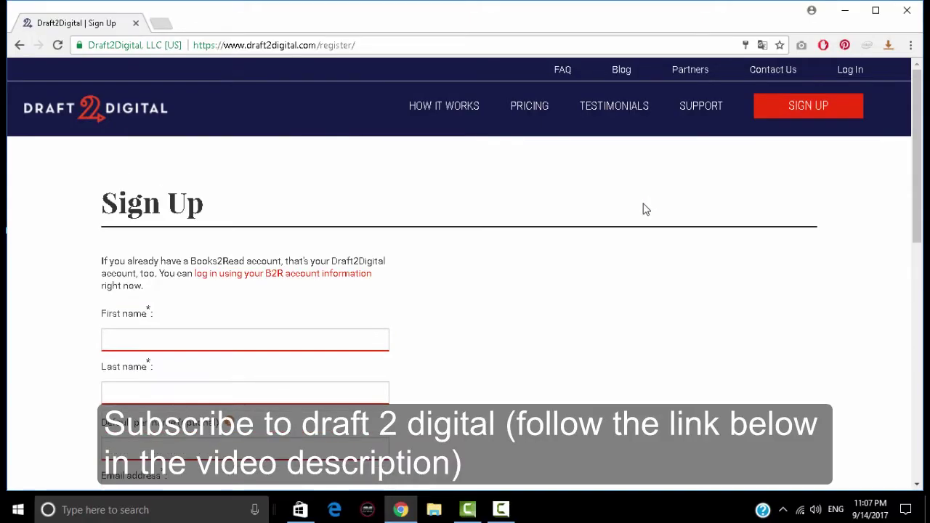
Step: Search the Microsoft Store for Book Creator and launch the installed app
{"action": "left_click_drag", "start_coordinate": [919, 152], "coordinate": [899, 295]}
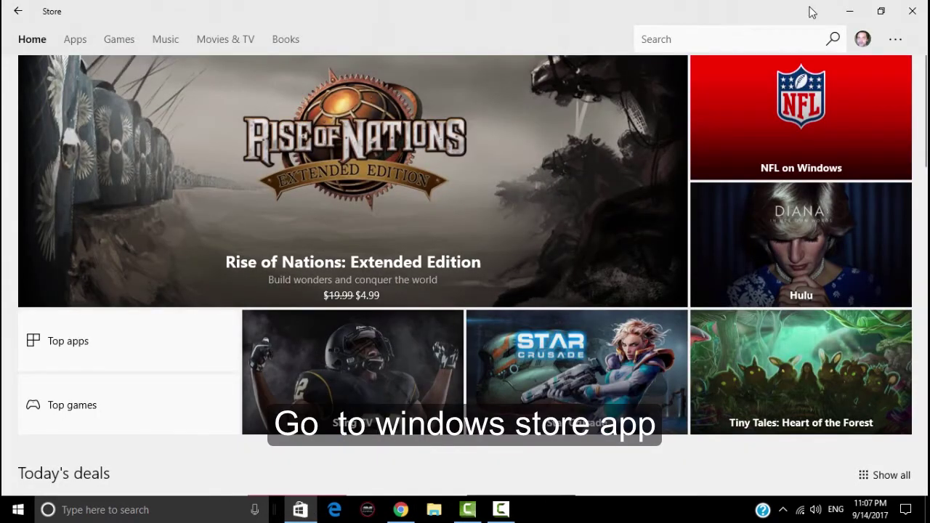
{"action": "left_click", "coordinate": [717, 42]}
{"action": "type", "text": "BOOK "}
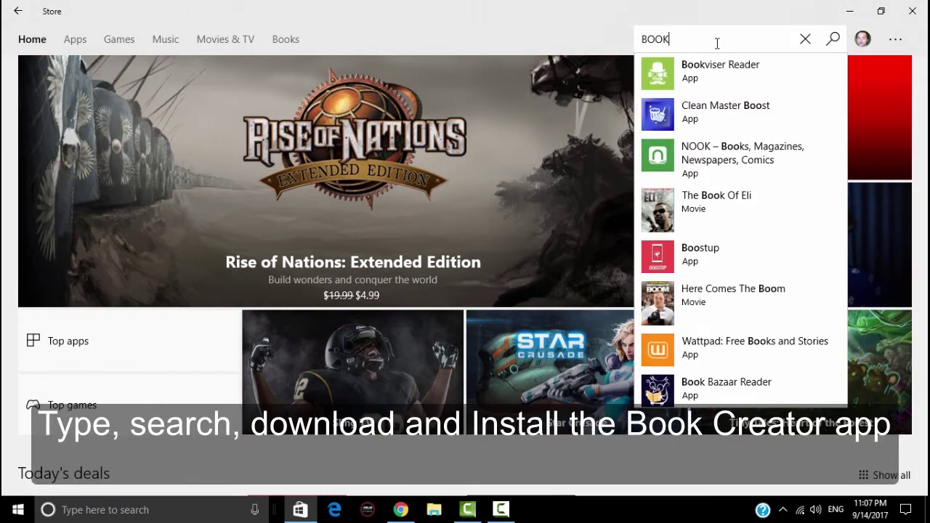
{"action": "type", "text": "CRE"}
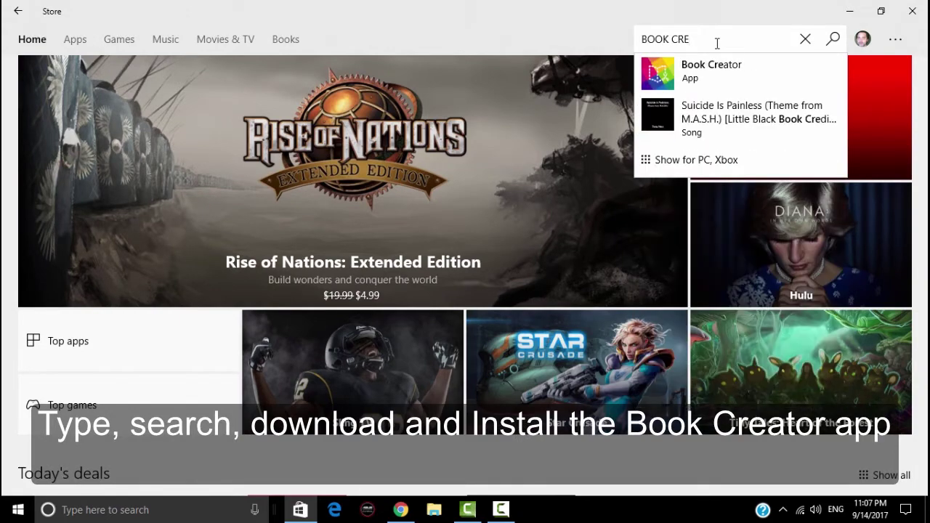
{"action": "left_click", "coordinate": [741, 66]}
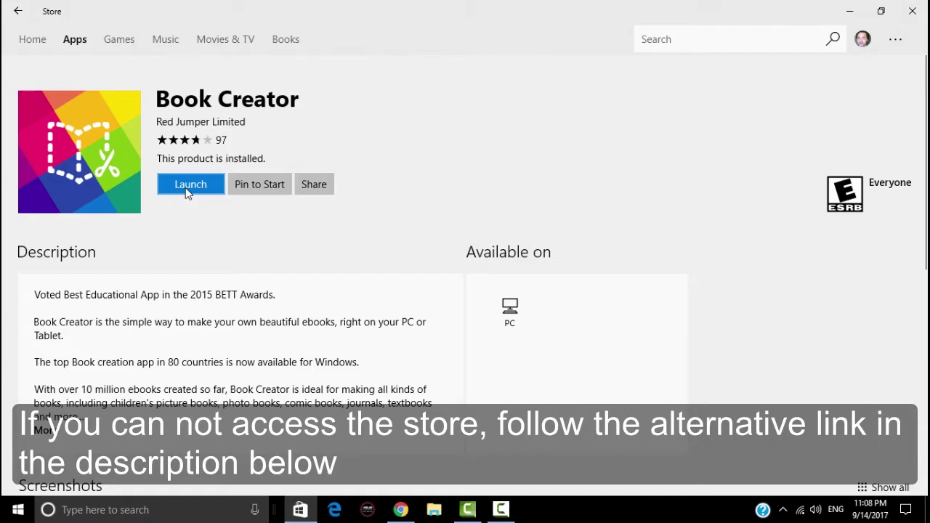
{"action": "left_click", "coordinate": [186, 189]}
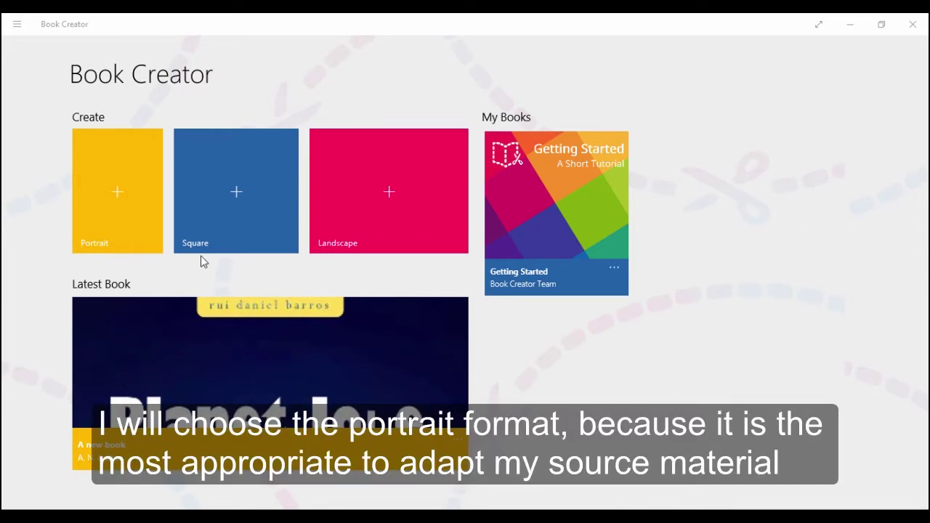
Step: Create a new book in the Portrait format
{"action": "left_click", "coordinate": [105, 169]}
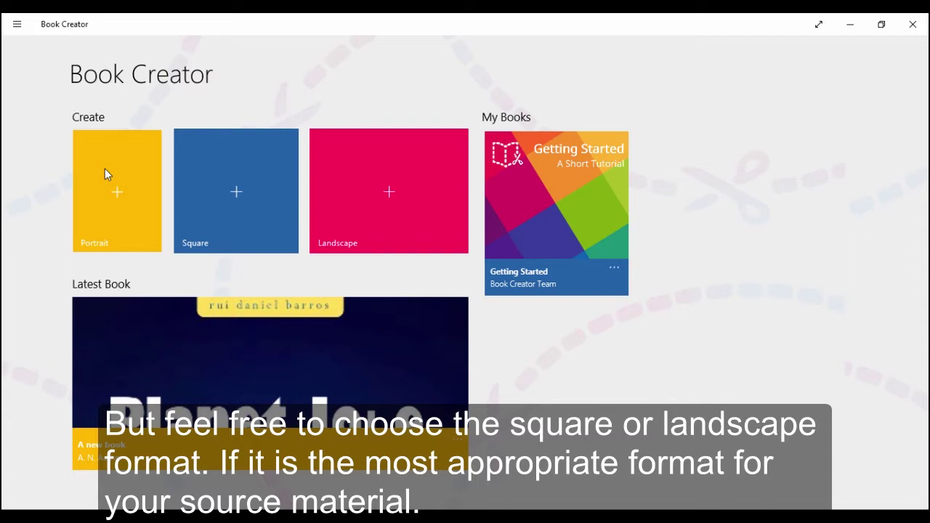
{"action": "left_click", "coordinate": [104, 169]}
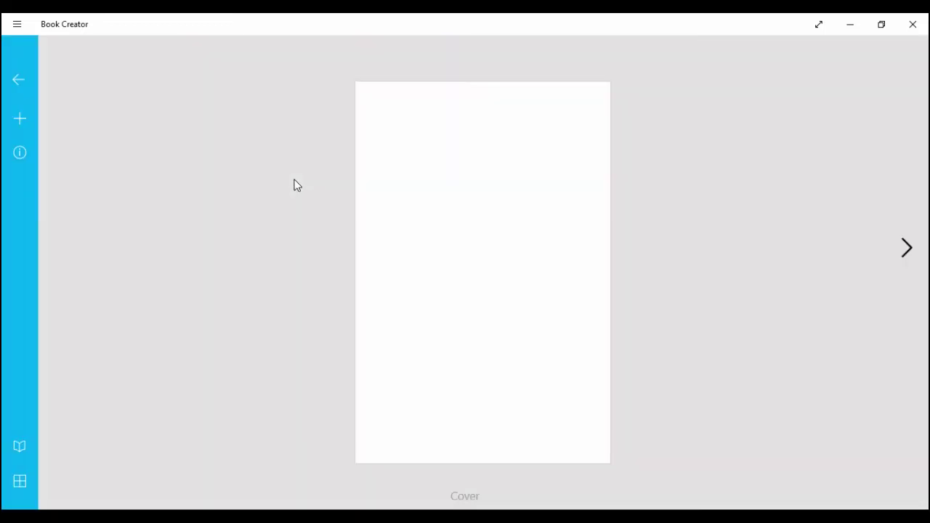
Step: Insert the giant cat cover.jpg photo onto the cover page
{"action": "left_click", "coordinate": [23, 110]}
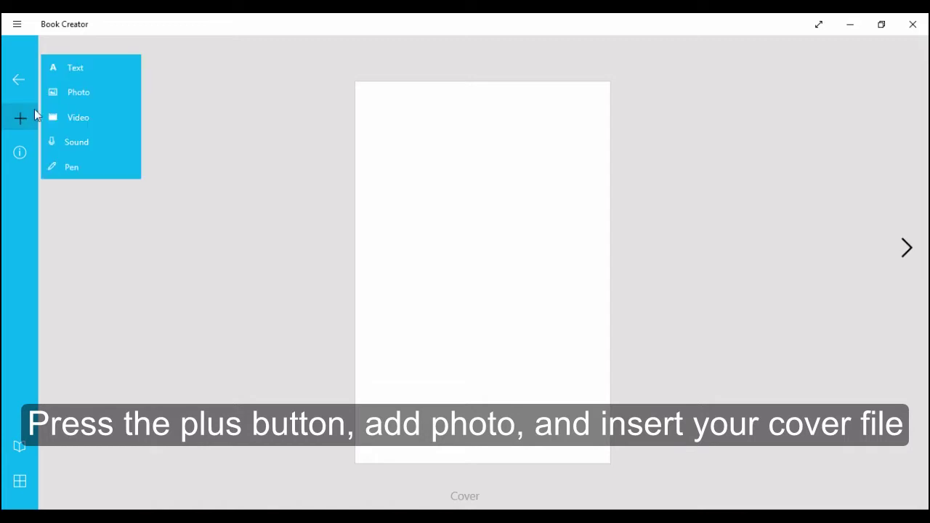
{"action": "left_click", "coordinate": [80, 92]}
{"action": "left_click", "coordinate": [105, 124]}
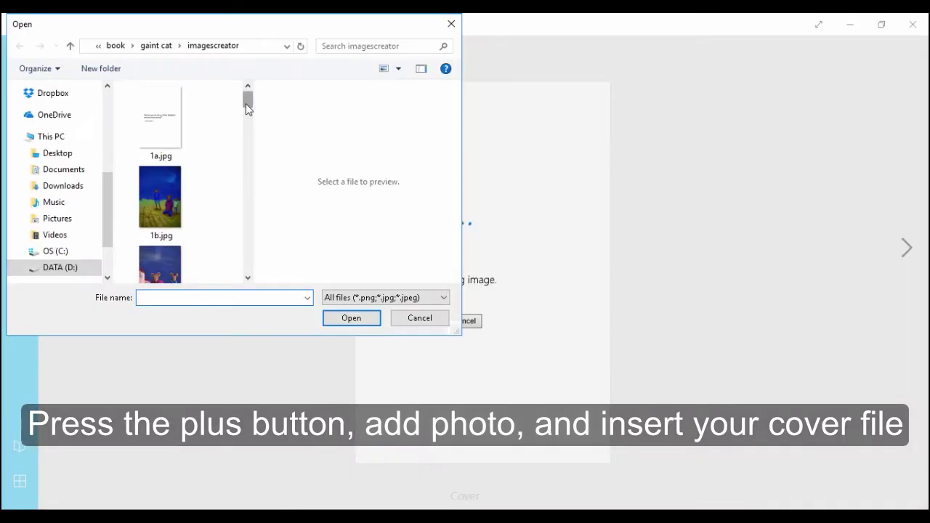
{"action": "left_click_drag", "start_coordinate": [246, 103], "coordinate": [240, 281]}
{"action": "scroll", "coordinate": [218, 261], "scroll_direction": "up", "scroll_amount": 1}
{"action": "left_click", "coordinate": [163, 240]}
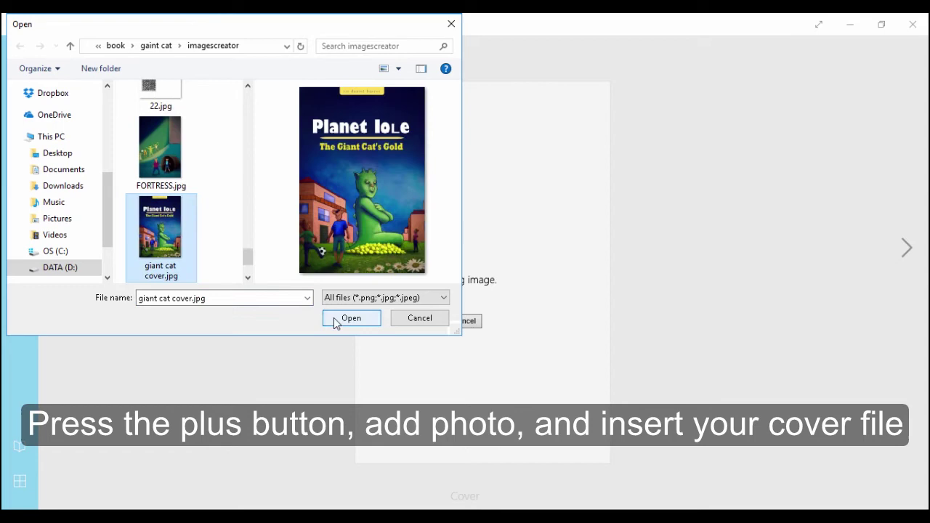
{"action": "left_click", "coordinate": [351, 318]}
Step: Enlarge and align the cover image so it fills the cover page
{"action": "left_click_drag", "start_coordinate": [355, 460], "coordinate": [344, 479]}
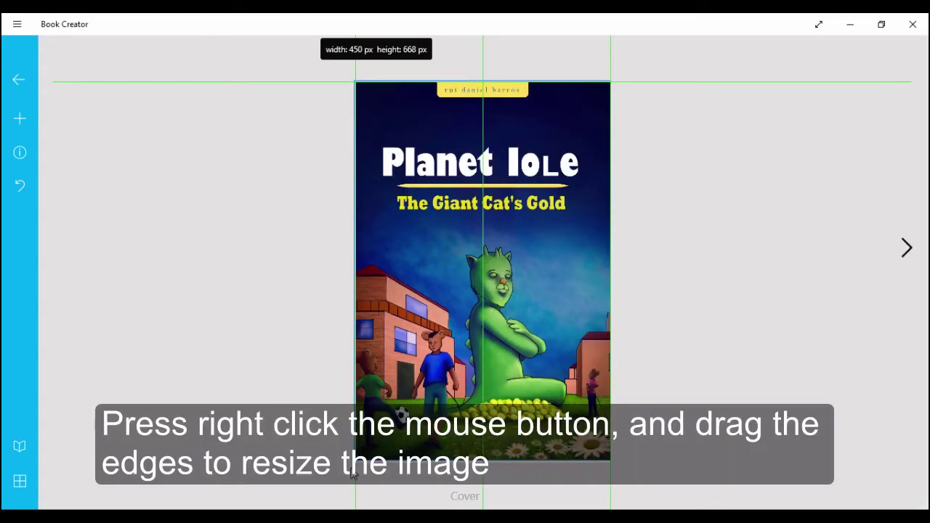
{"action": "left_click_drag", "start_coordinate": [437, 305], "coordinate": [432, 303]}
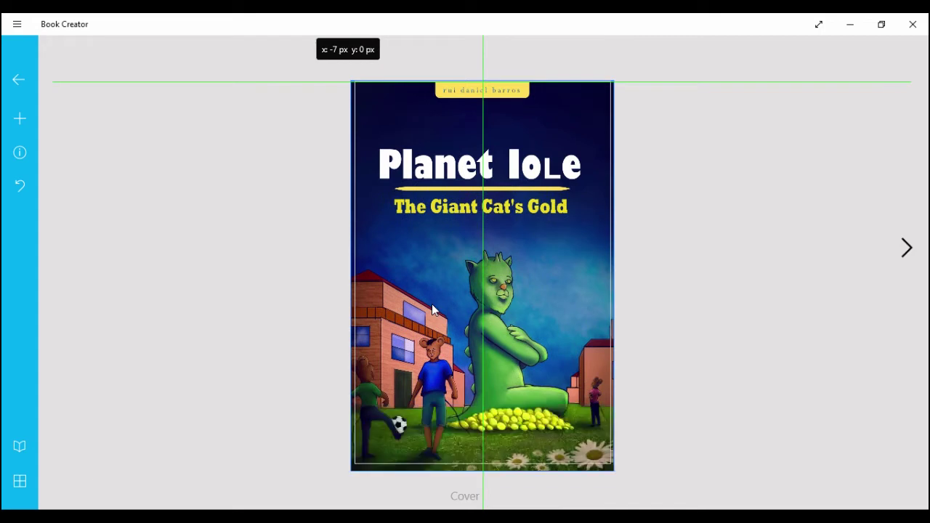
{"action": "left_click_drag", "start_coordinate": [431, 303], "coordinate": [431, 304]}
{"action": "left_click", "coordinate": [784, 185]}
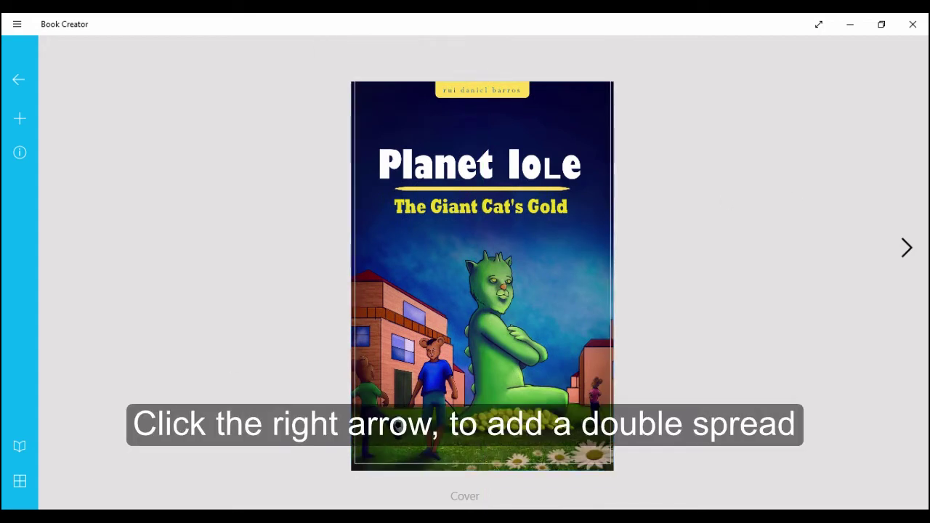
Step: Add a new spread and place the 1a.jpg quote image, centred, on page 2
{"action": "left_click", "coordinate": [907, 247]}
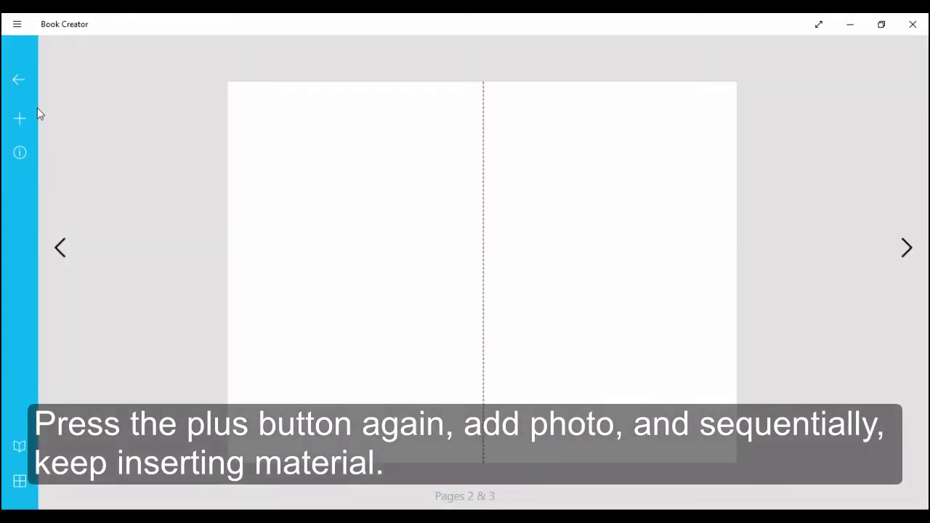
{"action": "left_click", "coordinate": [18, 119]}
{"action": "left_click", "coordinate": [53, 90]}
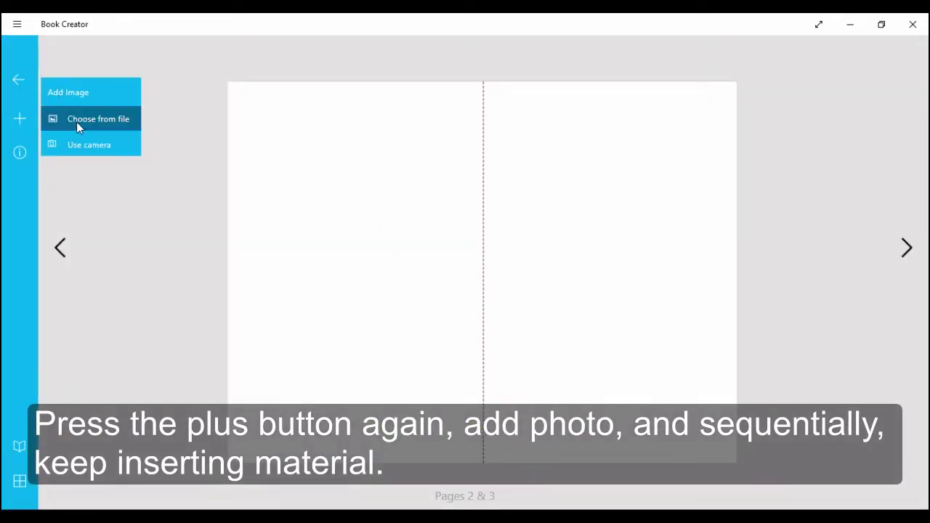
{"action": "left_click", "coordinate": [76, 122]}
{"action": "left_click", "coordinate": [169, 125]}
{"action": "left_click", "coordinate": [353, 317]}
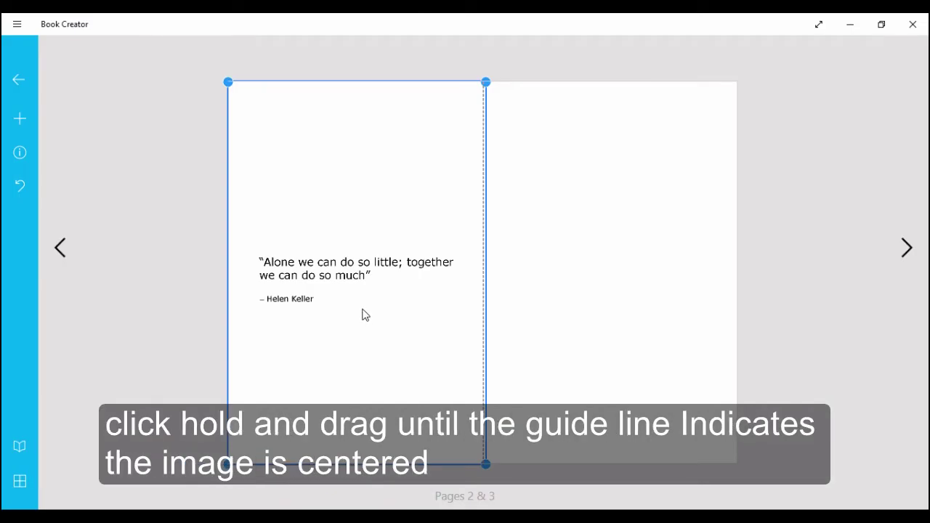
{"action": "left_click_drag", "start_coordinate": [365, 314], "coordinate": [360, 316]}
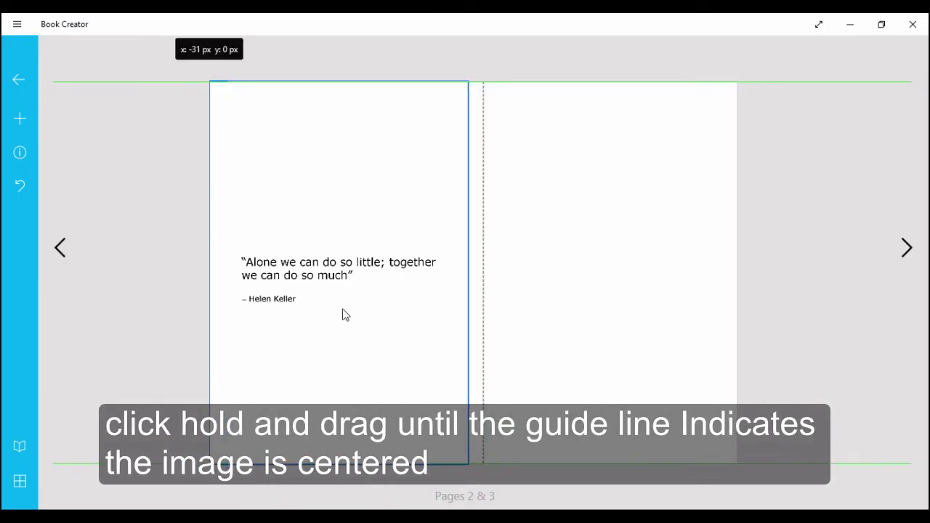
Step: Insert the 16.jpg mice illustration on page 3 and move it to the back
{"action": "left_click", "coordinate": [20, 119]}
{"action": "left_click", "coordinate": [80, 93]}
{"action": "left_click", "coordinate": [58, 118]}
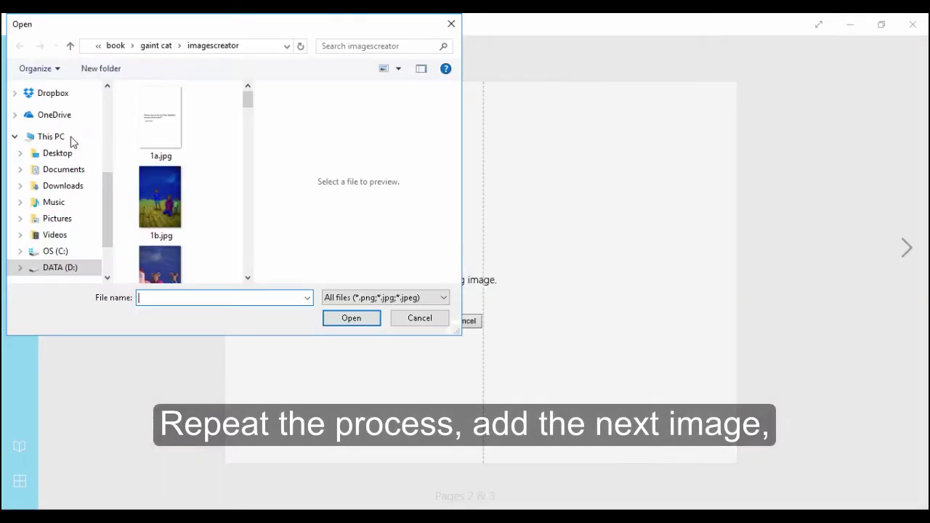
{"action": "left_click", "coordinate": [158, 200]}
{"action": "left_click", "coordinate": [356, 320]}
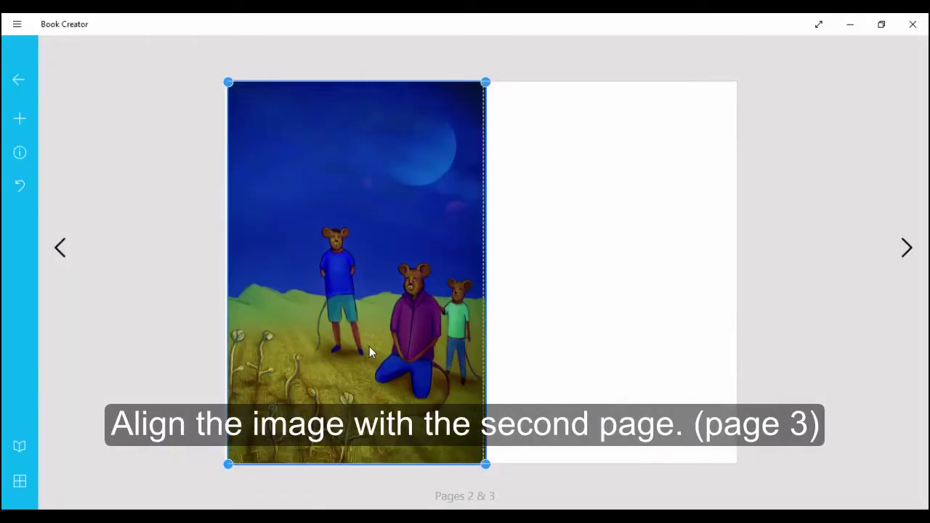
{"action": "left_click_drag", "start_coordinate": [369, 347], "coordinate": [571, 299]}
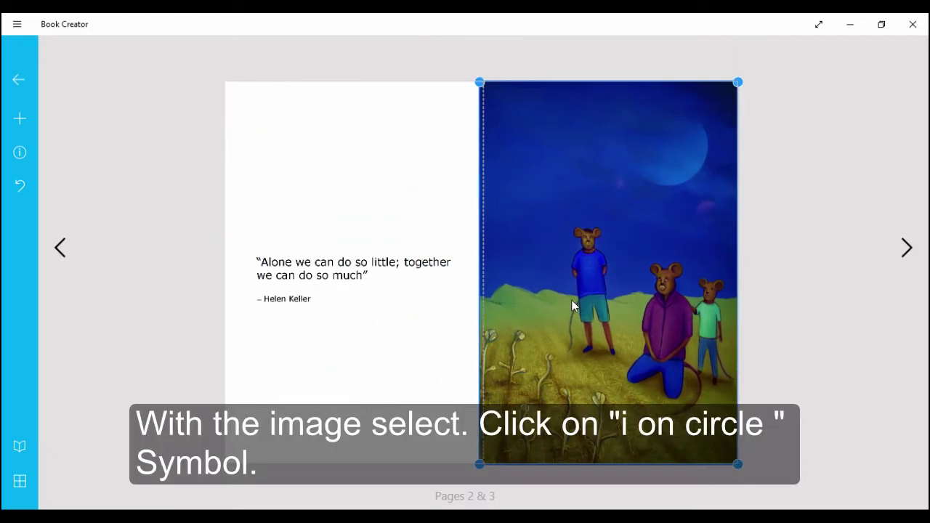
{"action": "left_click", "coordinate": [20, 150]}
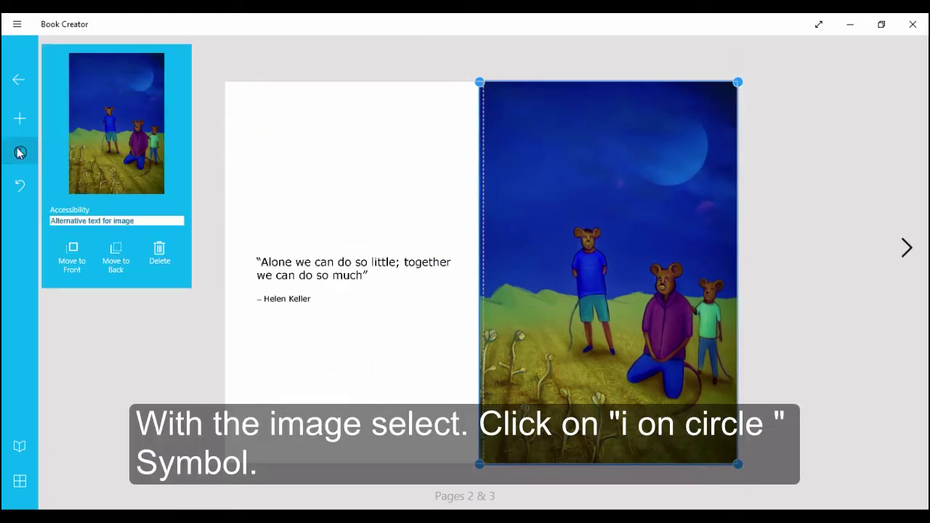
{"action": "left_click", "coordinate": [116, 266]}
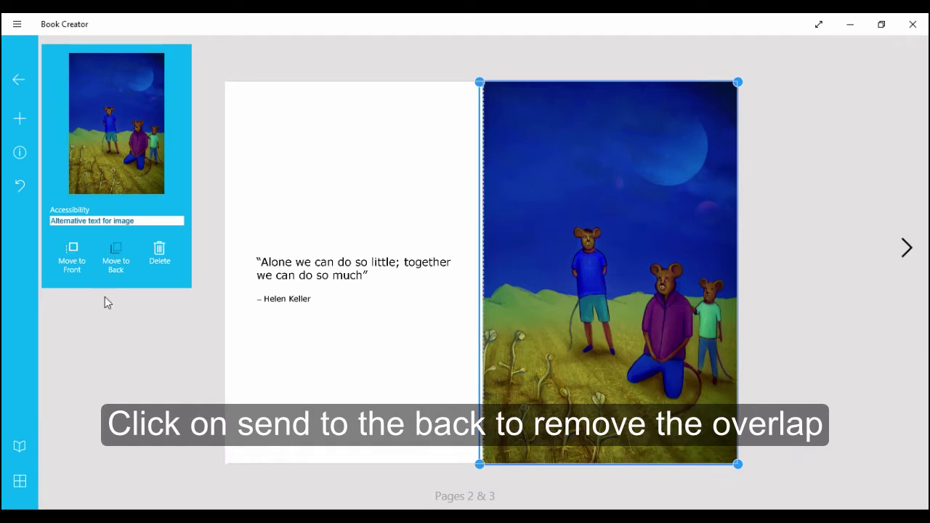
{"action": "left_click", "coordinate": [115, 361]}
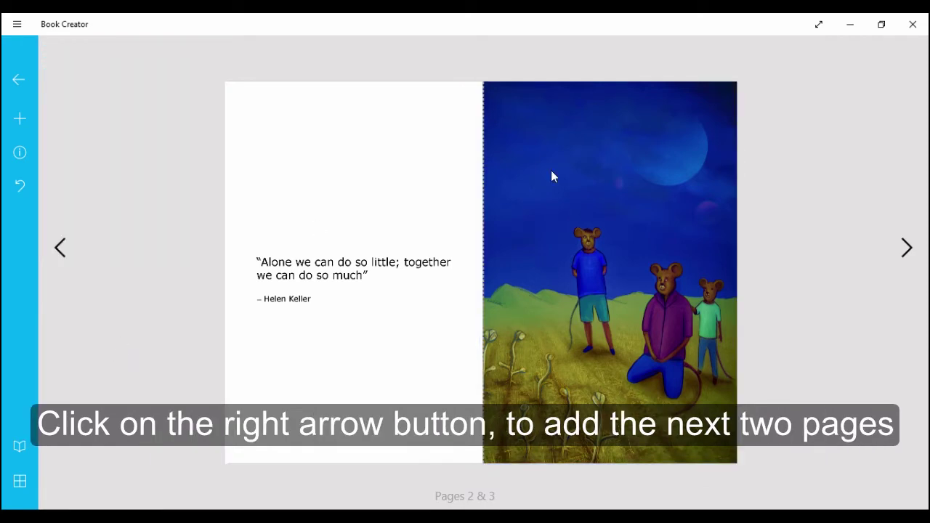
Step: Add the pages 4–5 spread and place the 2.jpg illustration on page 4
{"action": "left_click", "coordinate": [906, 248]}
{"action": "left_click", "coordinate": [20, 118]}
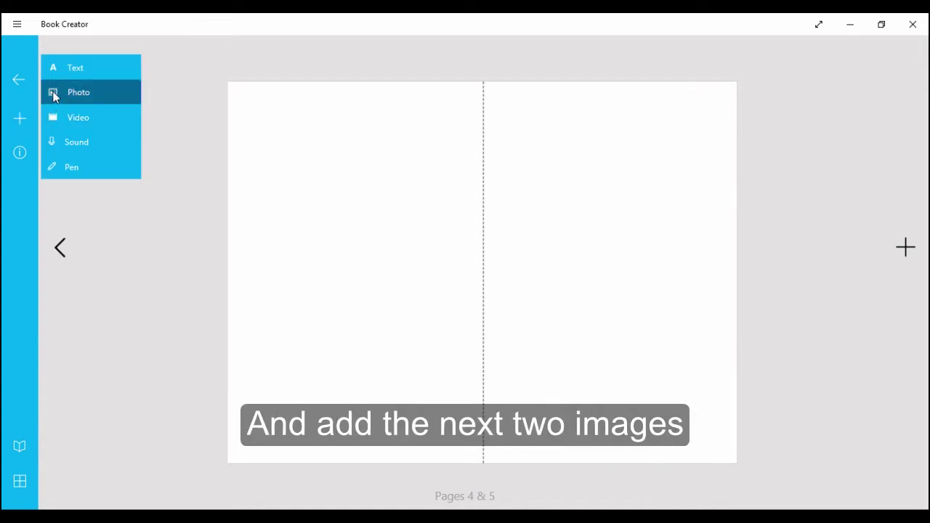
{"action": "left_click", "coordinate": [53, 93]}
{"action": "left_click", "coordinate": [86, 118]}
{"action": "left_click_drag", "start_coordinate": [247, 100], "coordinate": [248, 122]}
{"action": "left_click", "coordinate": [174, 190]}
{"action": "left_click", "coordinate": [351, 320]}
{"action": "left_click_drag", "start_coordinate": [372, 311], "coordinate": [369, 311]}
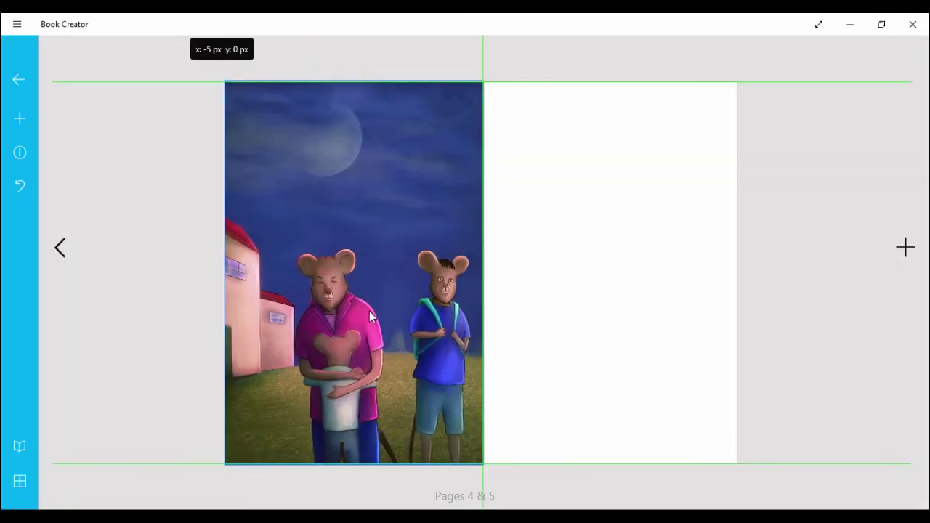
Step: Insert the 3.jpg picture and move it onto page 5
{"action": "left_click", "coordinate": [20, 118]}
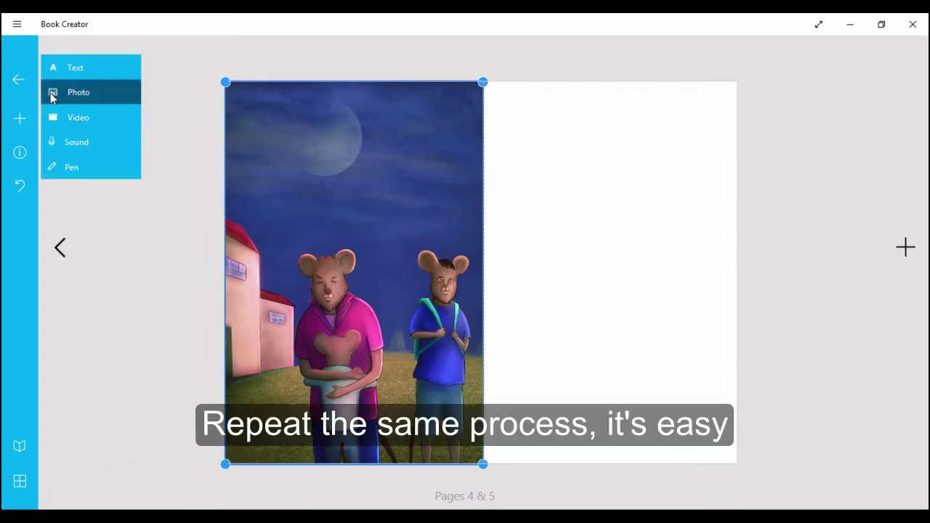
{"action": "left_click", "coordinate": [52, 93]}
{"action": "left_click", "coordinate": [62, 120]}
{"action": "left_click_drag", "start_coordinate": [248, 93], "coordinate": [248, 115]}
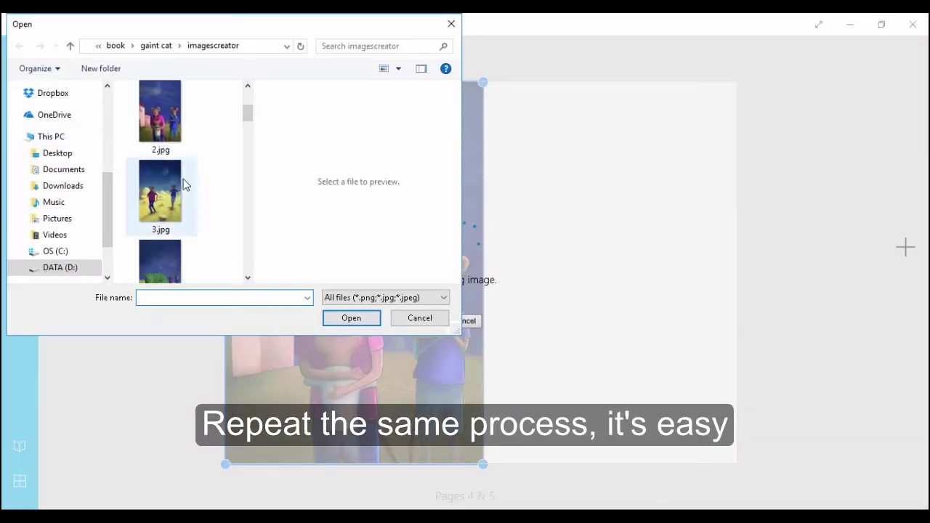
{"action": "left_click", "coordinate": [161, 190]}
{"action": "left_click", "coordinate": [351, 318]}
{"action": "left_click_drag", "start_coordinate": [356, 306], "coordinate": [630, 293]}
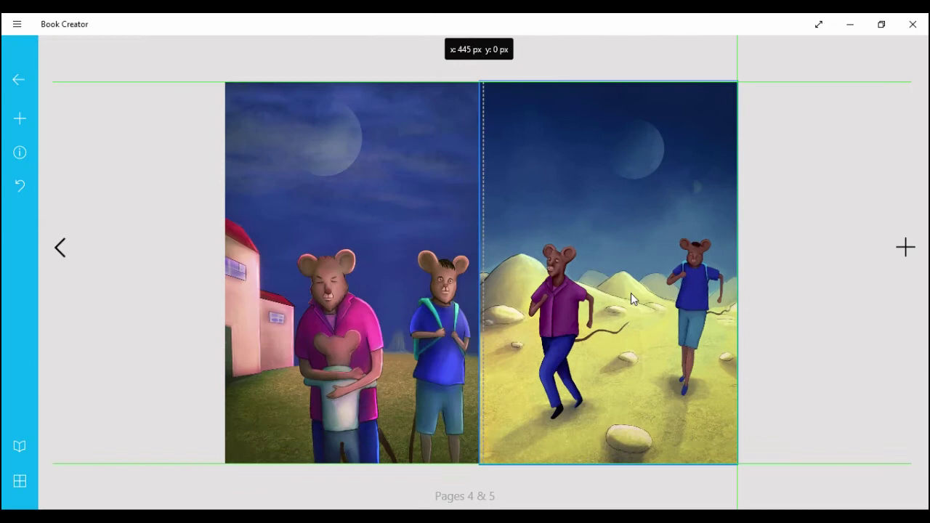
{"action": "left_click", "coordinate": [19, 152]}
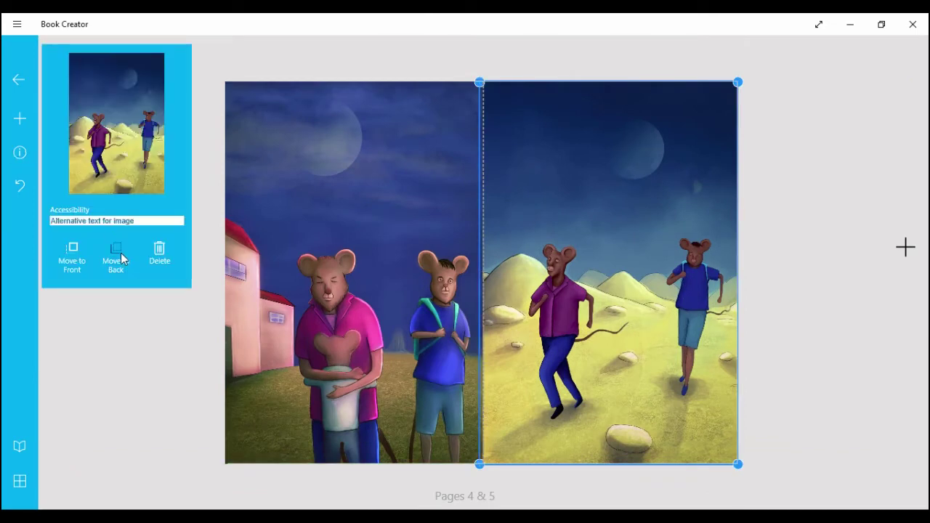
{"action": "left_click", "coordinate": [112, 338]}
Step: Return to pages 2 and 3 and add a new text box
{"action": "left_click", "coordinate": [61, 249]}
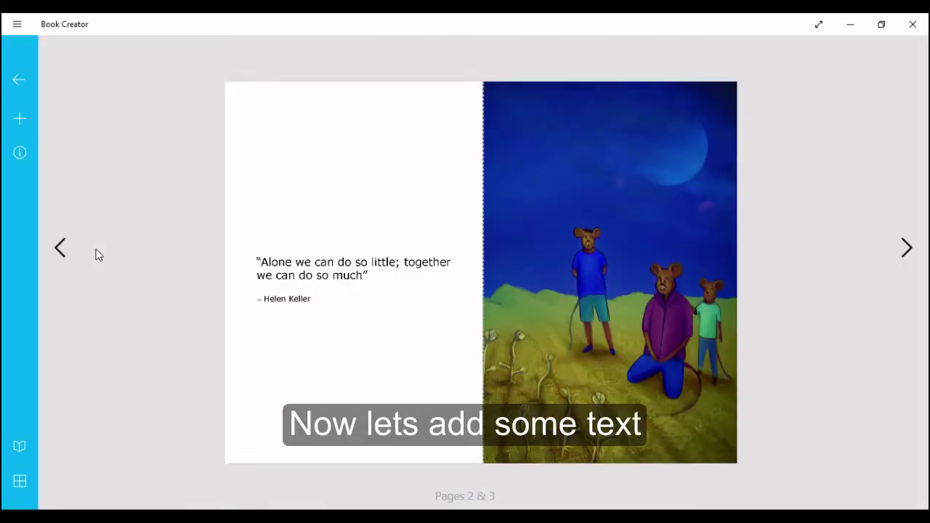
{"action": "left_click", "coordinate": [20, 118]}
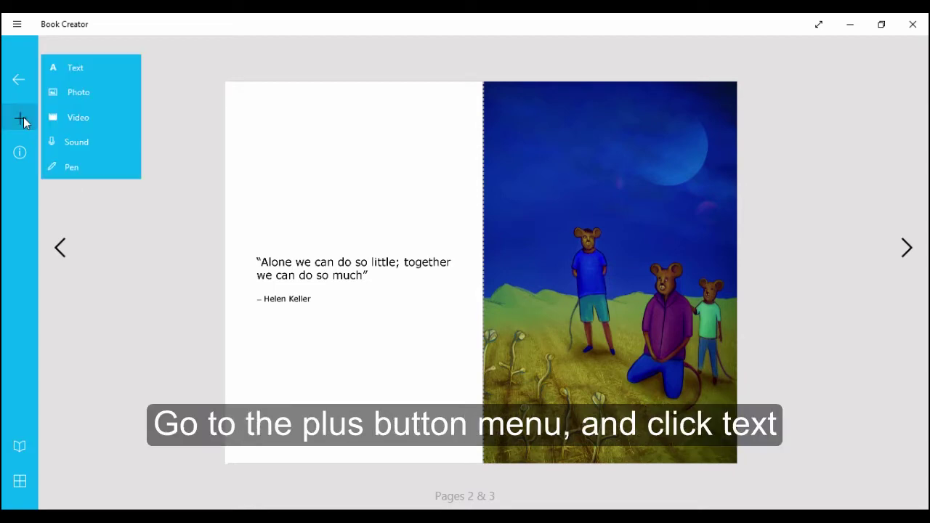
{"action": "left_click", "coordinate": [47, 71]}
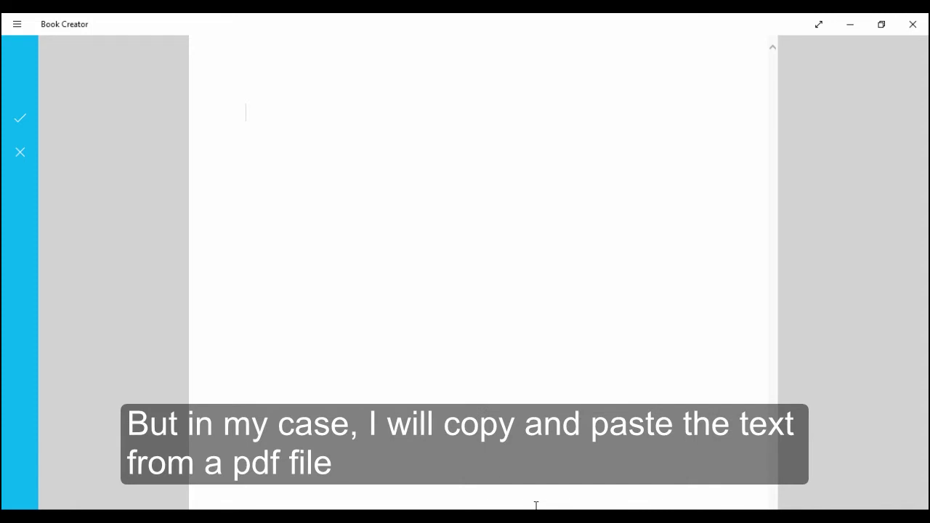
{"action": "mouse_move", "coordinate": [634, 516]}
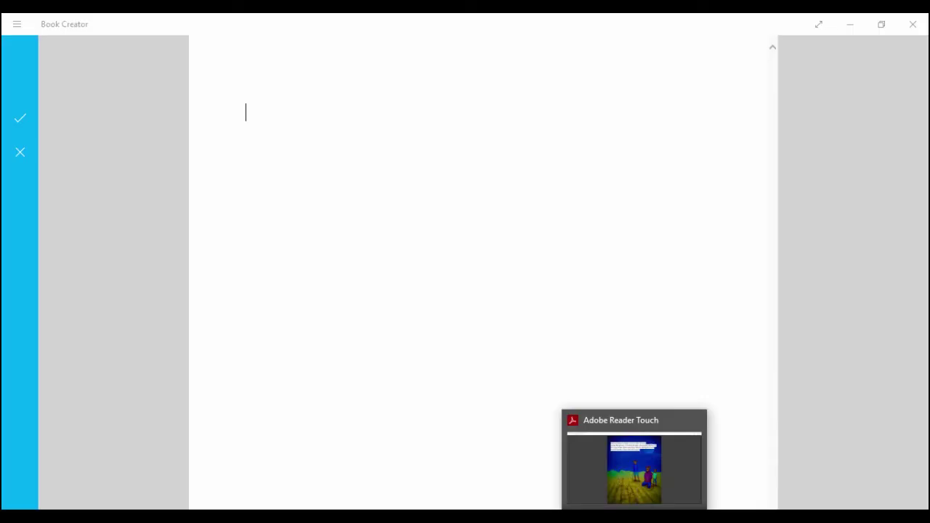
Step: Copy the Planet Iole drought paragraph from the story PDF in Adobe Reader Touch
{"action": "left_click", "coordinate": [537, 506]}
{"action": "left_click_drag", "start_coordinate": [501, 132], "coordinate": [312, 91]}
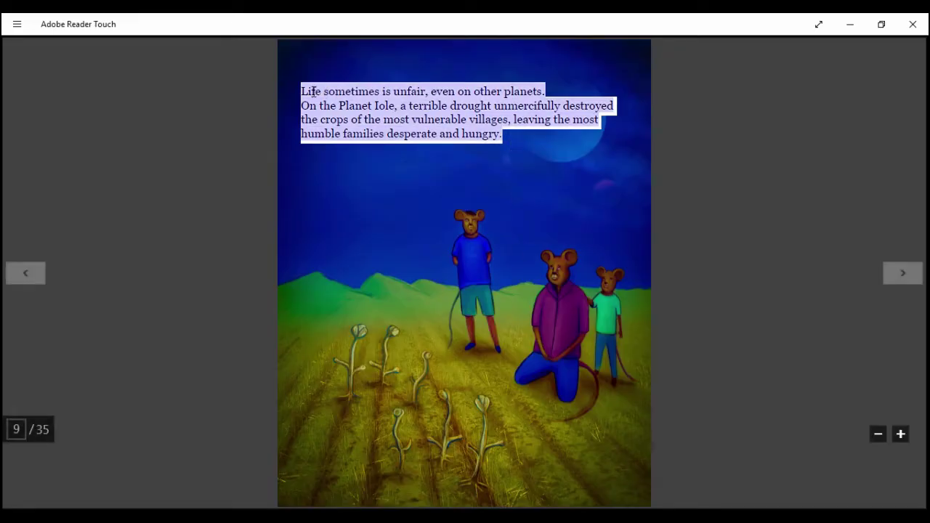
{"action": "right_click", "coordinate": [369, 122]}
{"action": "left_click", "coordinate": [369, 44]}
{"action": "key", "text": "alt+Tab"}
Step: Paste the drought paragraph and remove the line breaks before the crops and humble families lines
{"action": "right_click", "coordinate": [247, 110]}
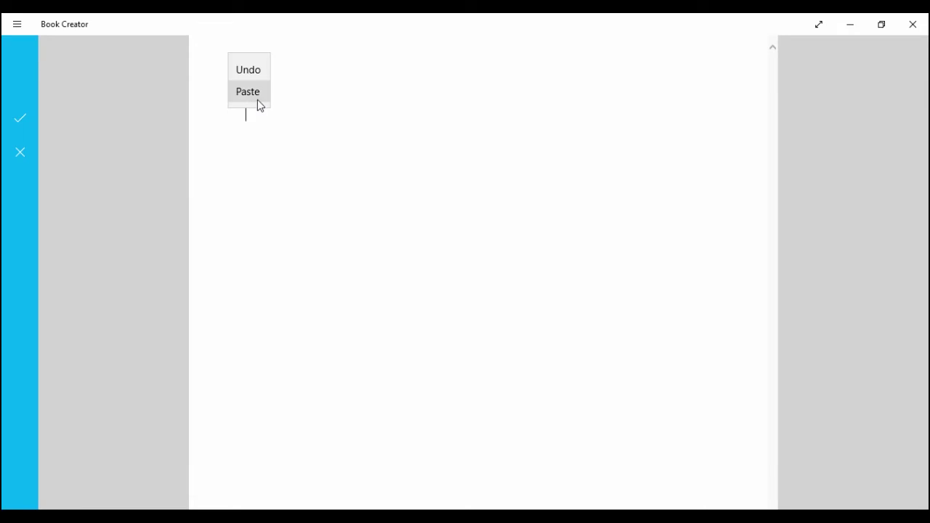
{"action": "left_click", "coordinate": [248, 91]}
{"action": "left_click", "coordinate": [247, 148]}
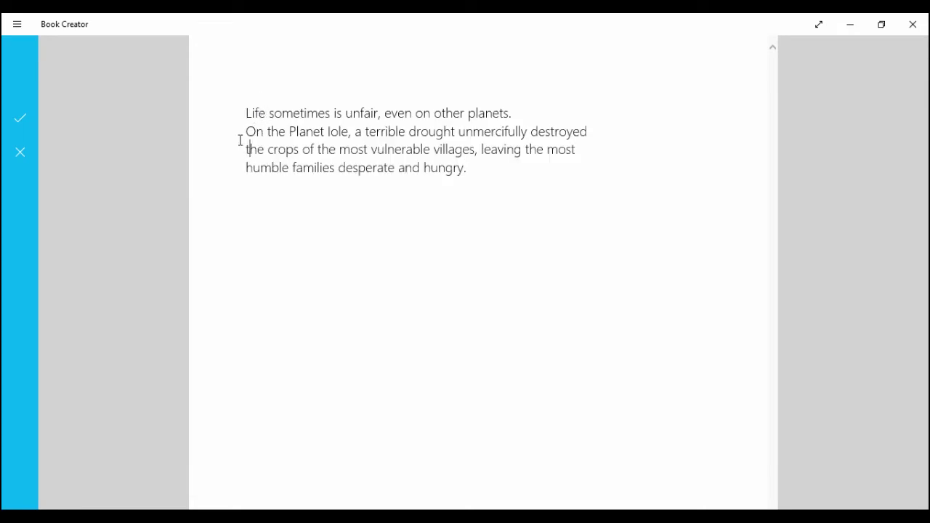
{"action": "key", "text": "BackSpace"}
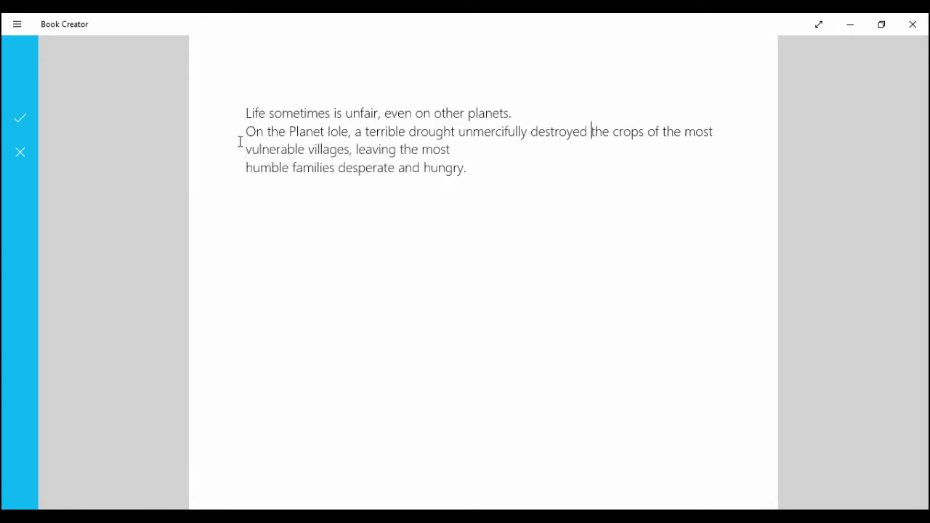
{"action": "left_click", "coordinate": [248, 168]}
{"action": "key", "text": "BackSpace"}
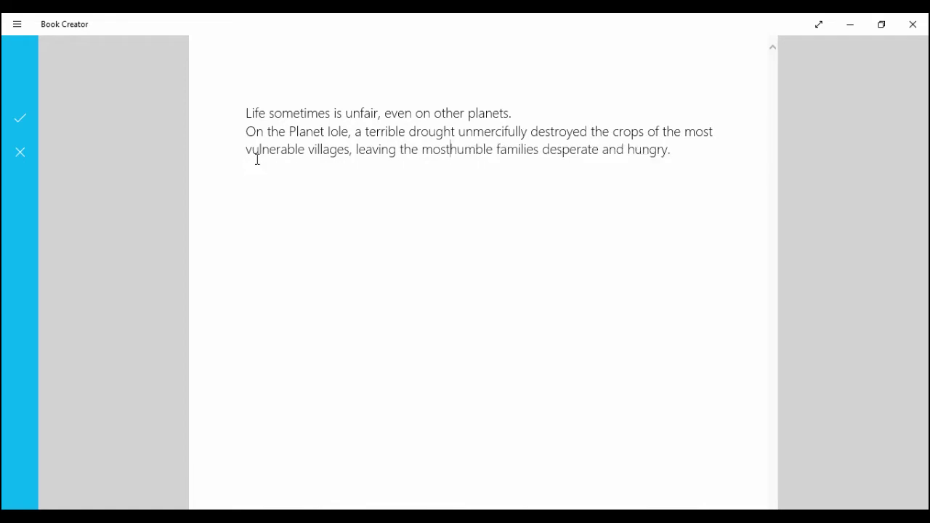
Step: Confirm the paragraph, widen its text box, and place it across the top of page 3's picture
{"action": "left_click", "coordinate": [24, 122]}
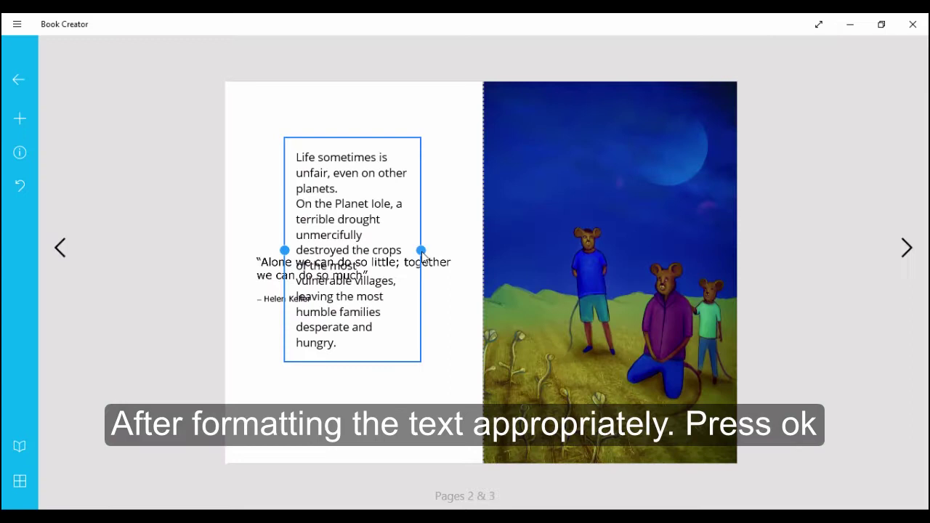
{"action": "left_click_drag", "start_coordinate": [421, 250], "coordinate": [471, 247]}
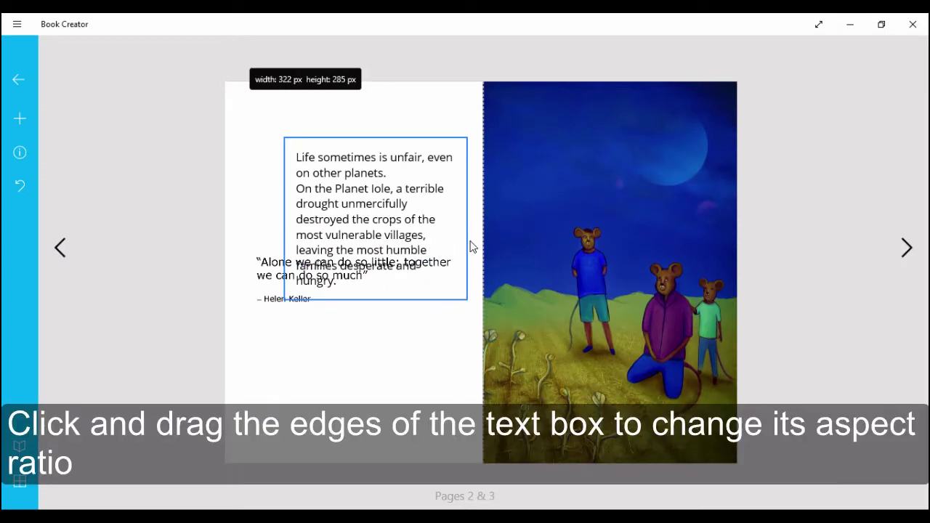
{"action": "left_click_drag", "start_coordinate": [470, 247], "coordinate": [531, 211]}
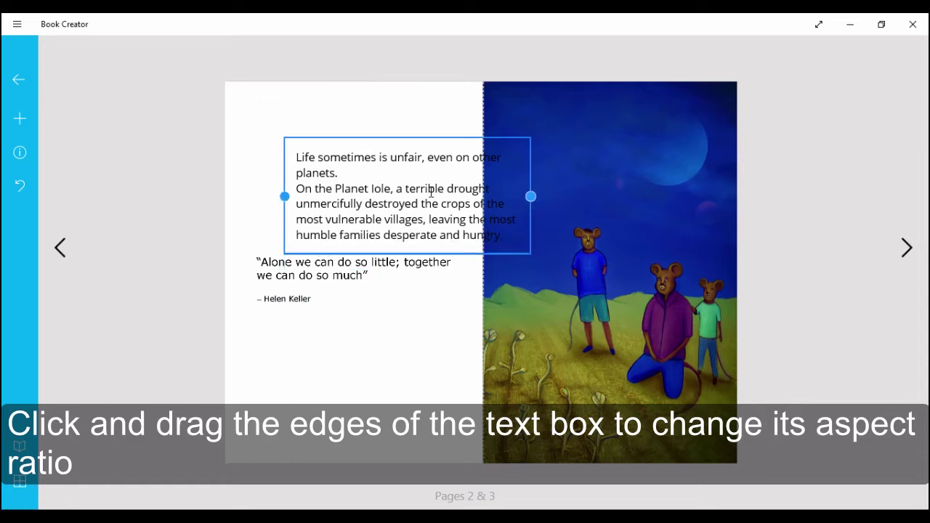
{"action": "left_click_drag", "start_coordinate": [436, 191], "coordinate": [630, 150]}
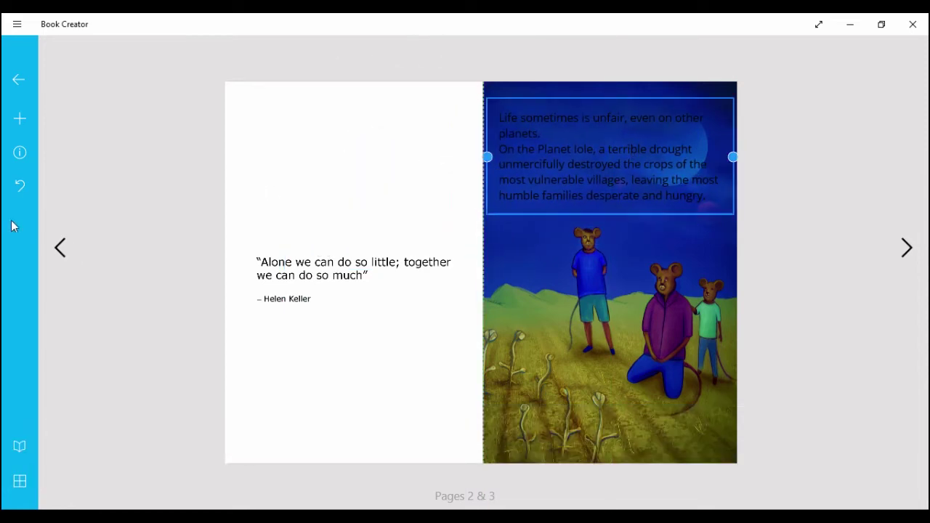
Step: Make the drought text white on a black box background and nudge the box up
{"action": "left_click", "coordinate": [20, 153]}
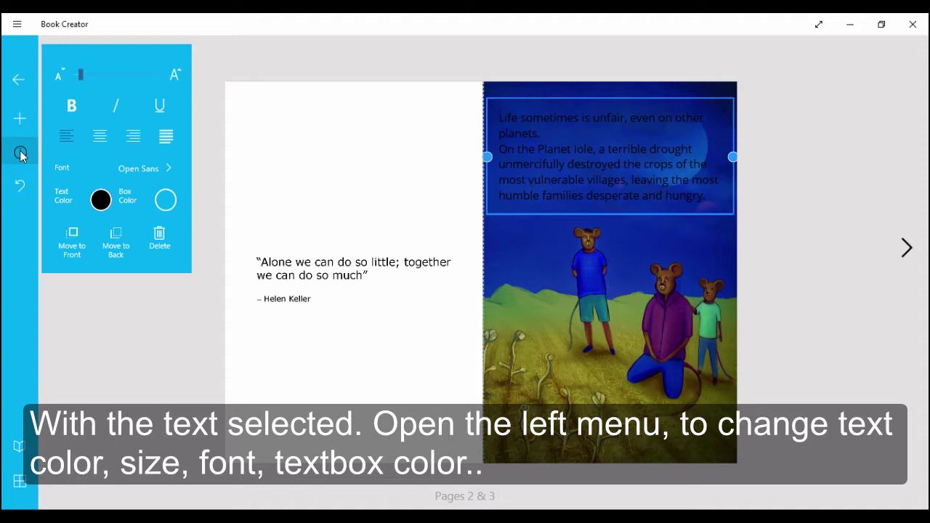
{"action": "left_click", "coordinate": [101, 199]}
{"action": "left_click", "coordinate": [132, 217]}
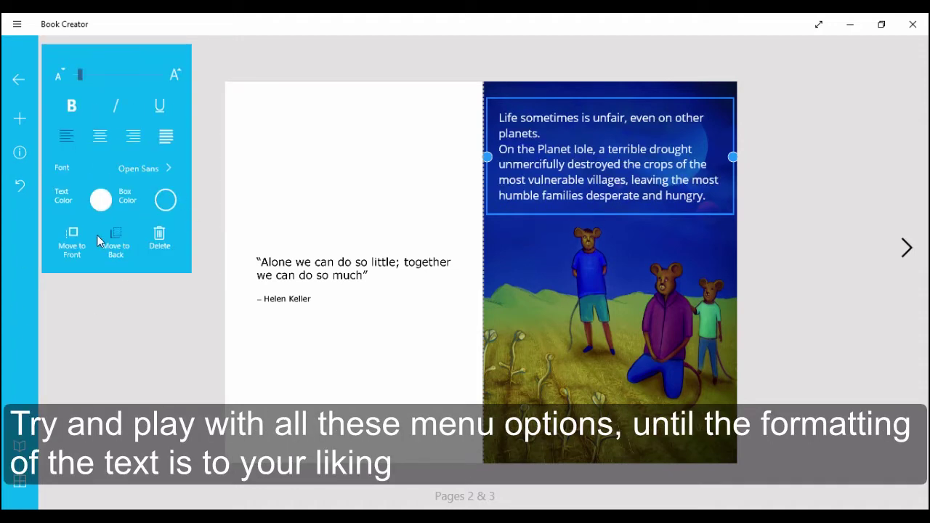
{"action": "left_click", "coordinate": [160, 201]}
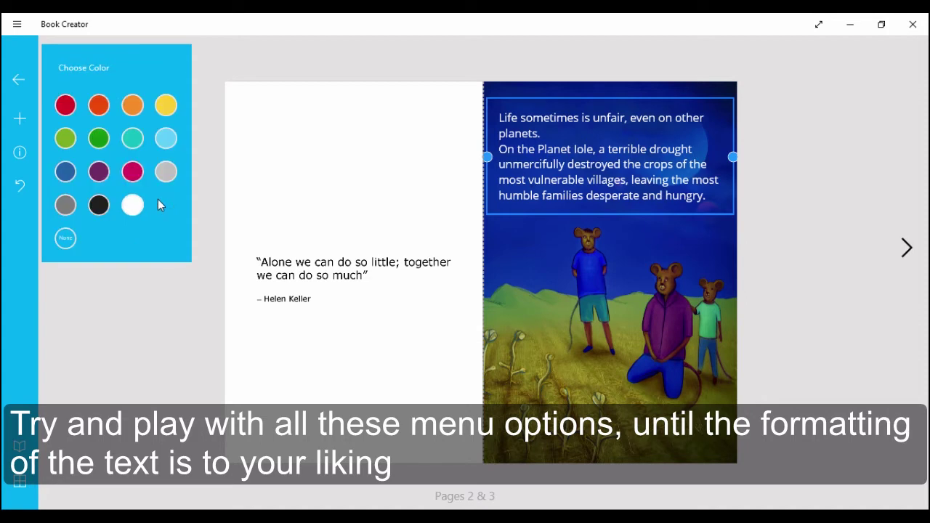
{"action": "left_click", "coordinate": [99, 210]}
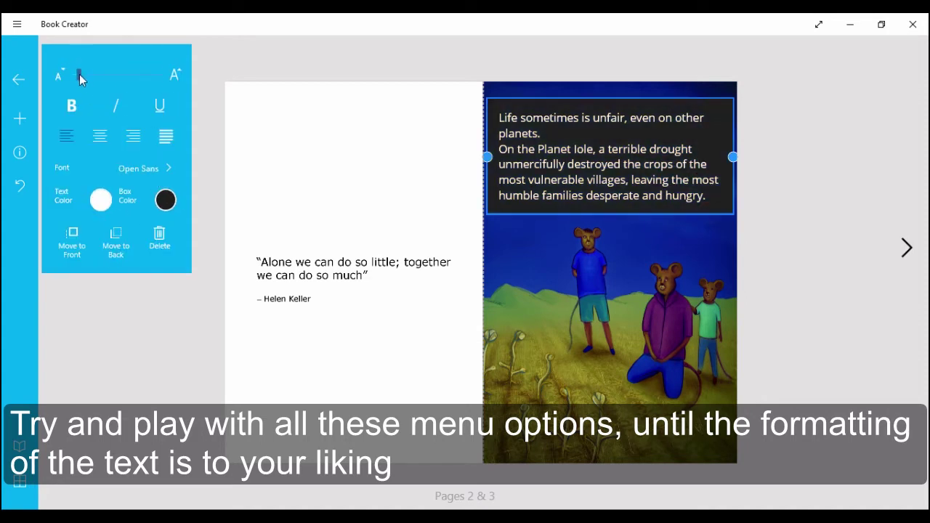
{"action": "left_click_drag", "start_coordinate": [79, 74], "coordinate": [82, 83]}
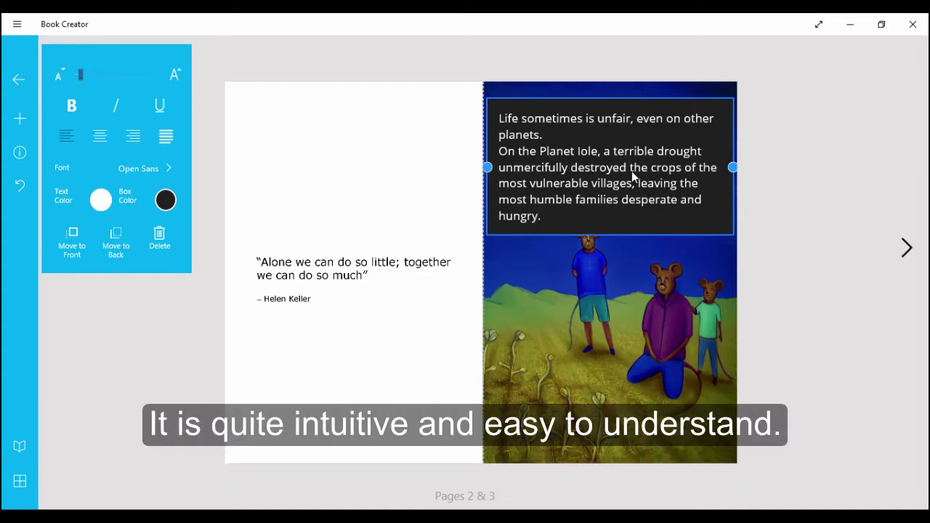
{"action": "left_click_drag", "start_coordinate": [632, 183], "coordinate": [632, 180]}
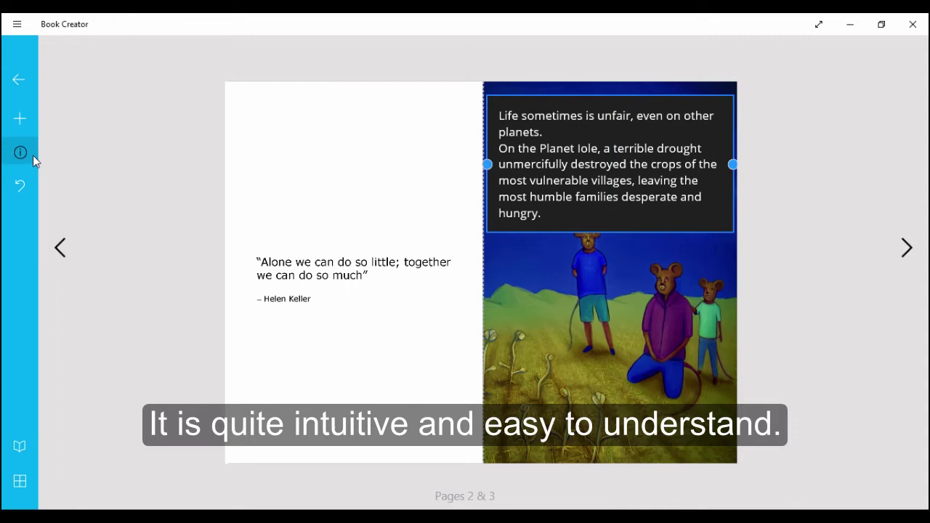
Step: Try Libre Baskerville for the paragraph, then revert to Open Sans
{"action": "left_click", "coordinate": [173, 172]}
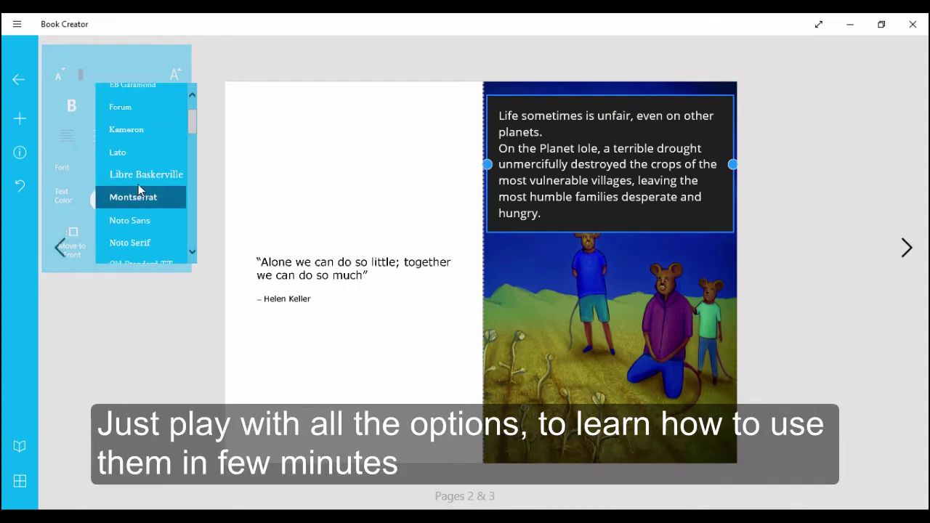
{"action": "left_click", "coordinate": [139, 175]}
{"action": "left_click", "coordinate": [166, 170]}
{"action": "scroll", "coordinate": [152, 189], "scroll_direction": "down", "scroll_amount": 1}
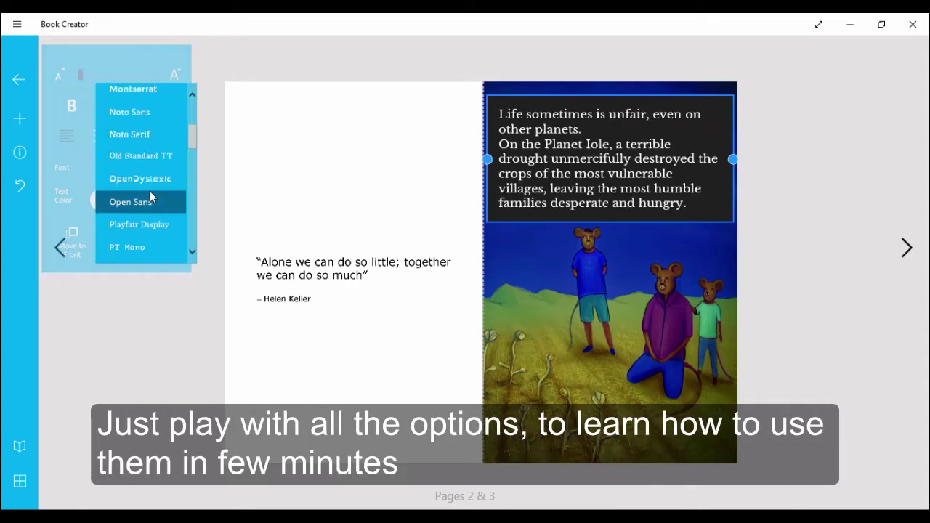
{"action": "left_click", "coordinate": [141, 193]}
{"action": "left_click", "coordinate": [171, 169]}
{"action": "scroll", "coordinate": [156, 194], "scroll_direction": "down", "scroll_amount": 2}
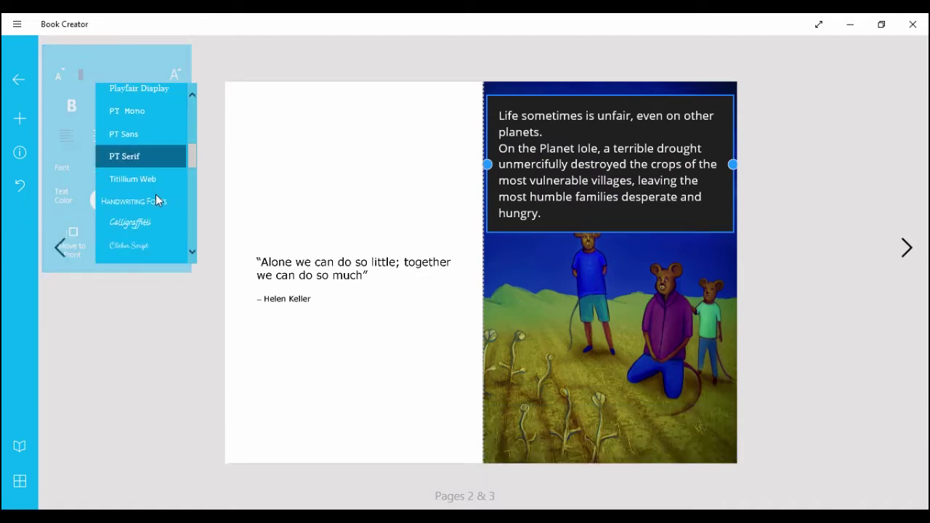
{"action": "left_click", "coordinate": [161, 168]}
{"action": "scroll", "coordinate": [155, 190], "scroll_direction": "down", "scroll_amount": 2}
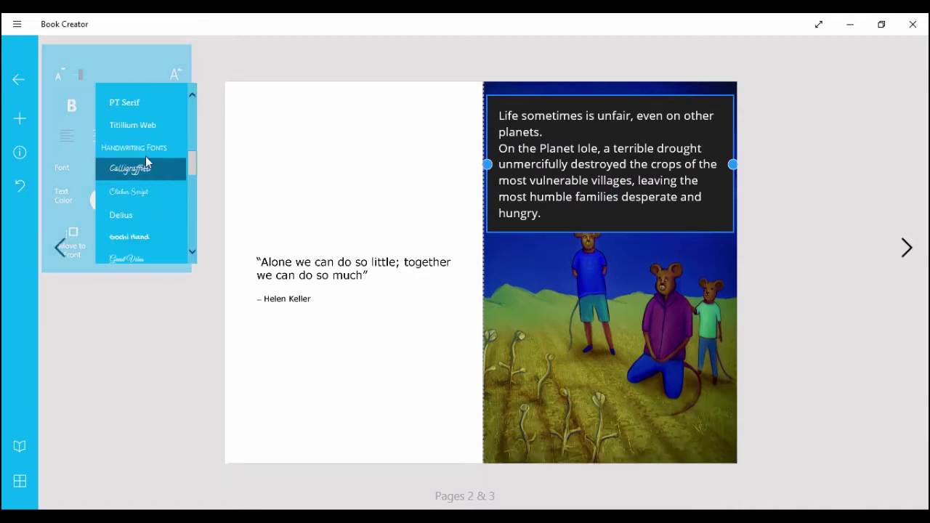
{"action": "left_click", "coordinate": [145, 160]}
Step: Apply a pixel-style font to the paragraph and deselect the box
{"action": "left_click", "coordinate": [161, 169]}
{"action": "scroll", "coordinate": [138, 200], "scroll_direction": "down", "scroll_amount": 1}
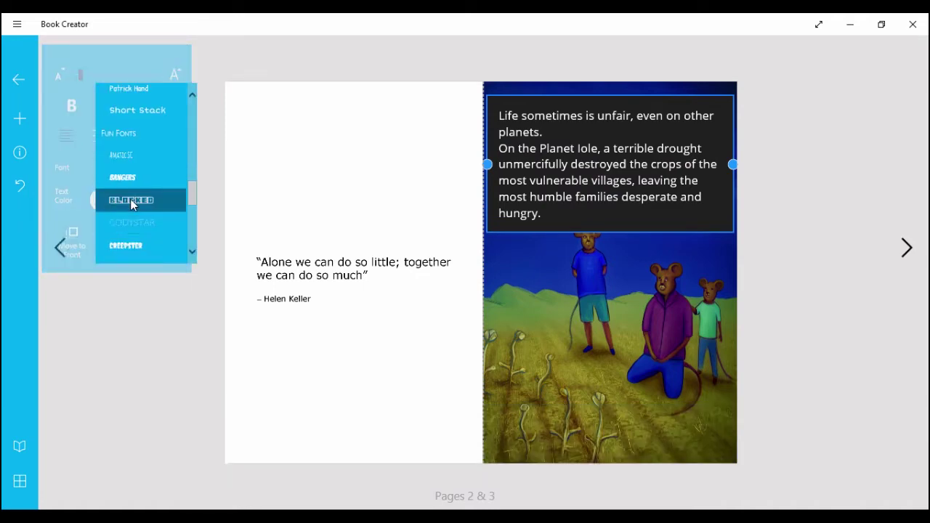
{"action": "left_click", "coordinate": [130, 198]}
{"action": "left_click", "coordinate": [139, 324]}
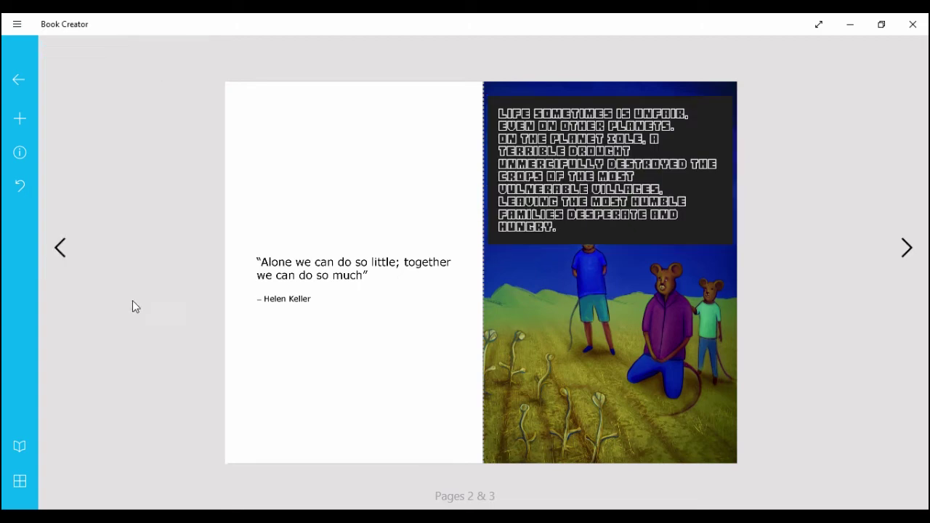
Step: Make the drought text box background transparent
{"action": "left_click", "coordinate": [19, 154]}
{"action": "left_click", "coordinate": [205, 209]}
{"action": "left_click", "coordinate": [548, 164]}
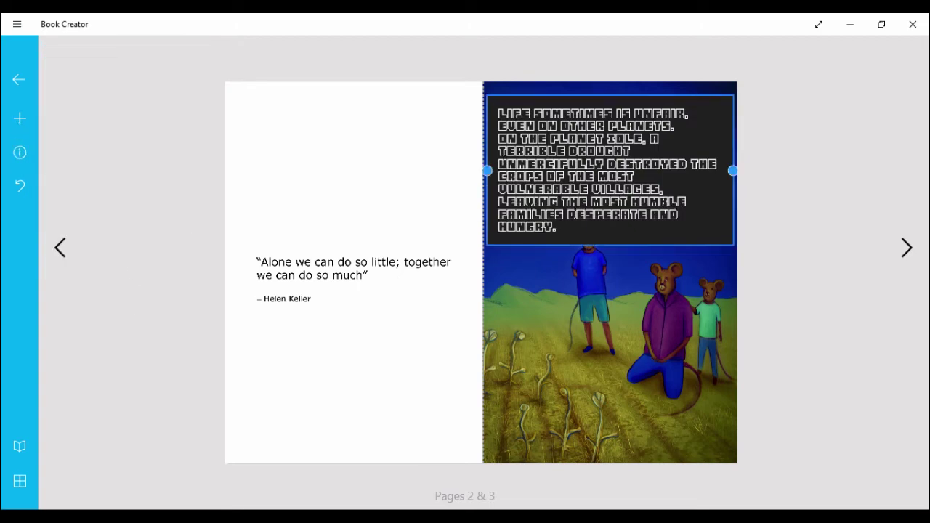
{"action": "left_click", "coordinate": [20, 153]}
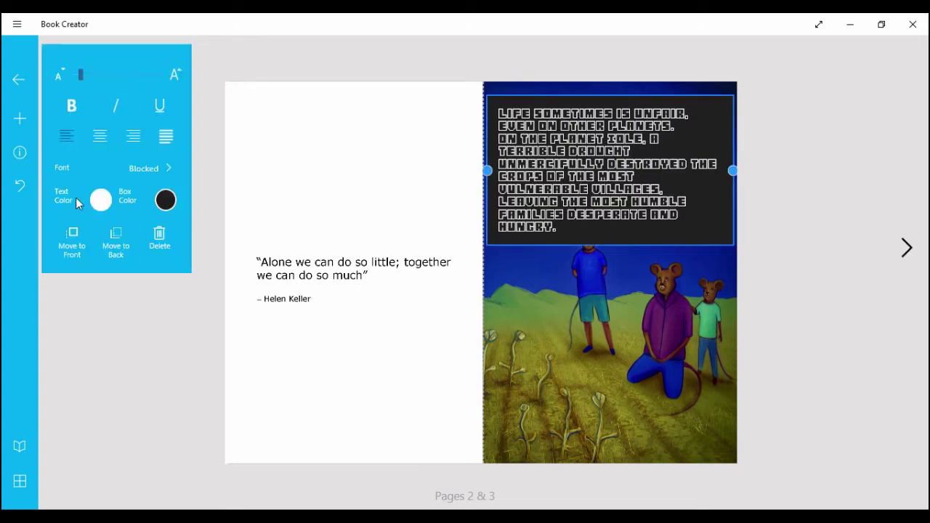
{"action": "left_click", "coordinate": [164, 199]}
{"action": "left_click", "coordinate": [64, 240]}
{"action": "left_click", "coordinate": [87, 284]}
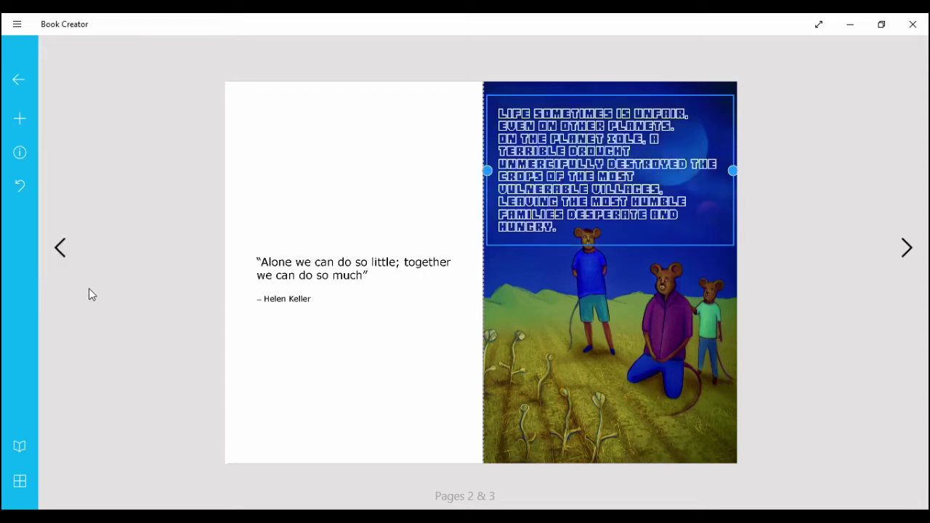
Step: Set the drought paragraph's font to Noto Sans
{"action": "left_click", "coordinate": [18, 167]}
{"action": "left_click", "coordinate": [605, 202]}
{"action": "left_click", "coordinate": [20, 153]}
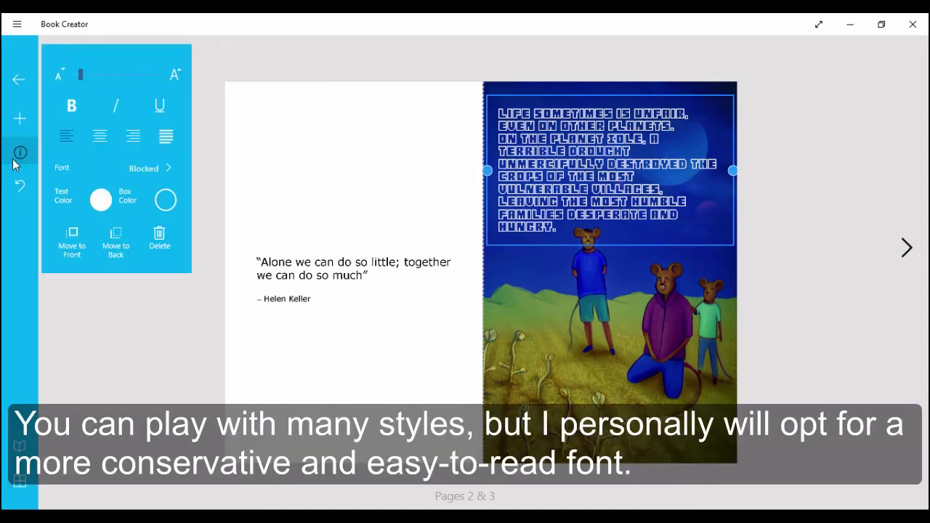
{"action": "left_click", "coordinate": [148, 175]}
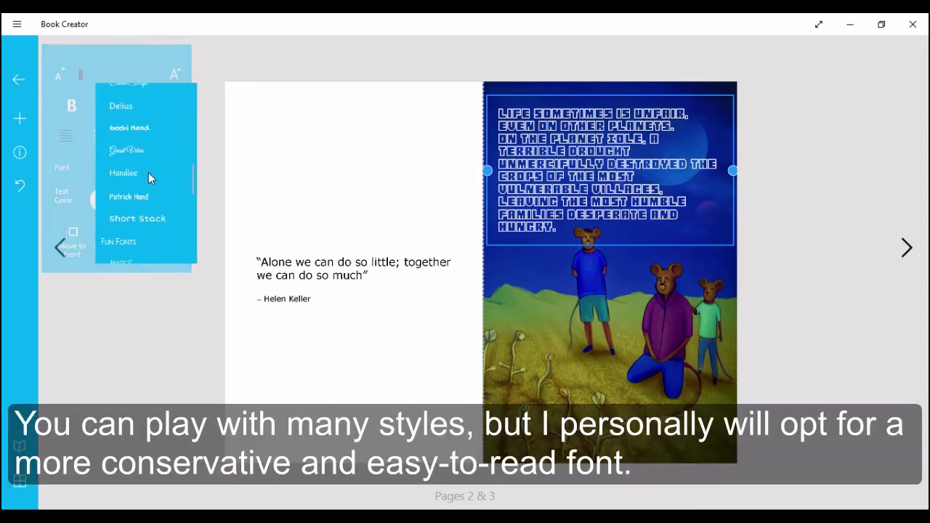
{"action": "scroll", "coordinate": [148, 172], "scroll_direction": "up", "scroll_amount": 2}
{"action": "scroll", "coordinate": [148, 173], "scroll_direction": "up", "scroll_amount": 2}
{"action": "scroll", "coordinate": [148, 173], "scroll_direction": "up", "scroll_amount": 2}
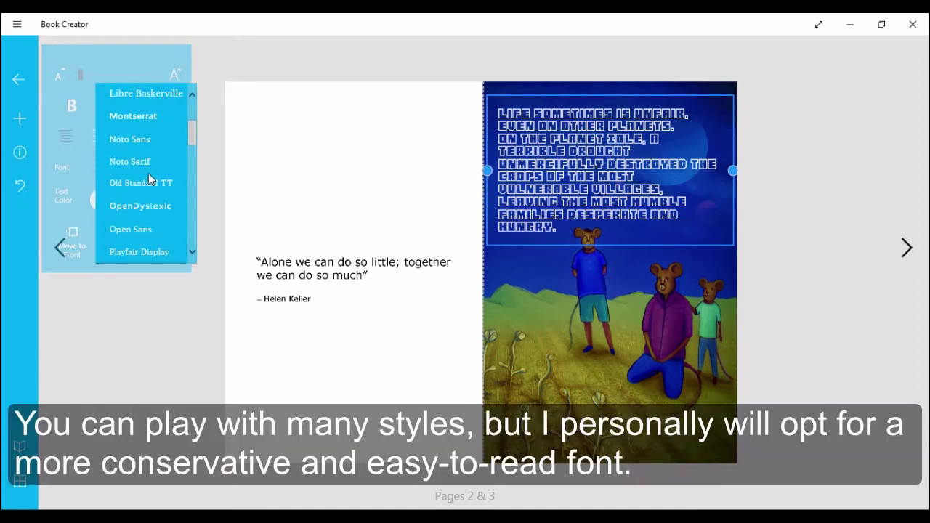
{"action": "left_click", "coordinate": [162, 139]}
Step: Deselect the drought text box to finish its styling
{"action": "left_click", "coordinate": [142, 304]}
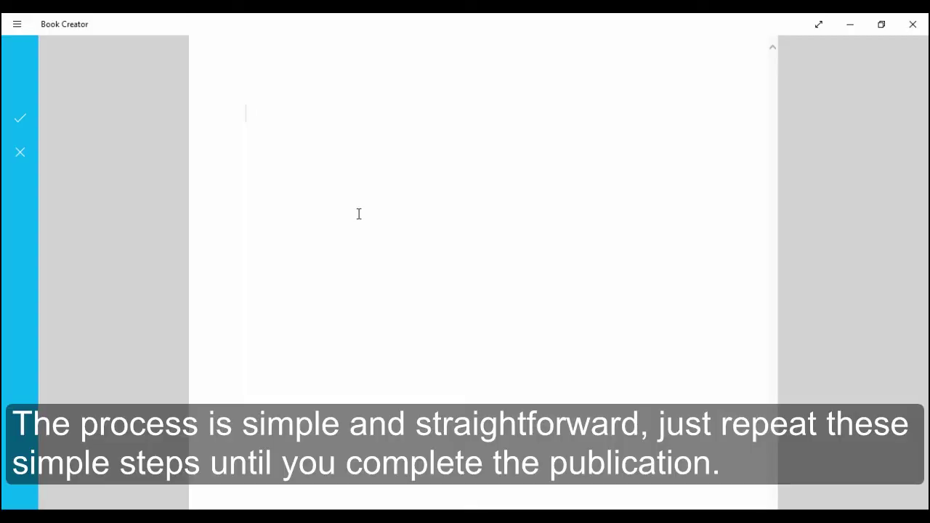
Step: Place the young-mouse passage at the top of page 4 in white text, without stray line breaks
{"action": "type", "text": "And in this terrible situation, a young mouse emotionally departs from his little son. Leaving with his friend in search of a solution to save his village and family from drought and hunger."}
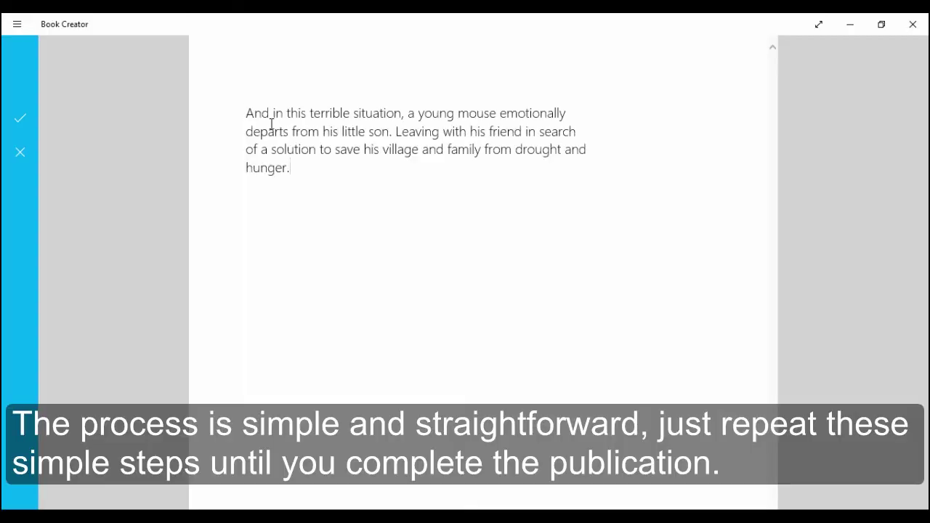
{"action": "key", "text": "BackSpace"}
{"action": "left_click", "coordinate": [246, 148]}
{"action": "key", "text": "BackSpace"}
{"action": "left_click", "coordinate": [246, 167]}
{"action": "key", "text": "BackSpace"}
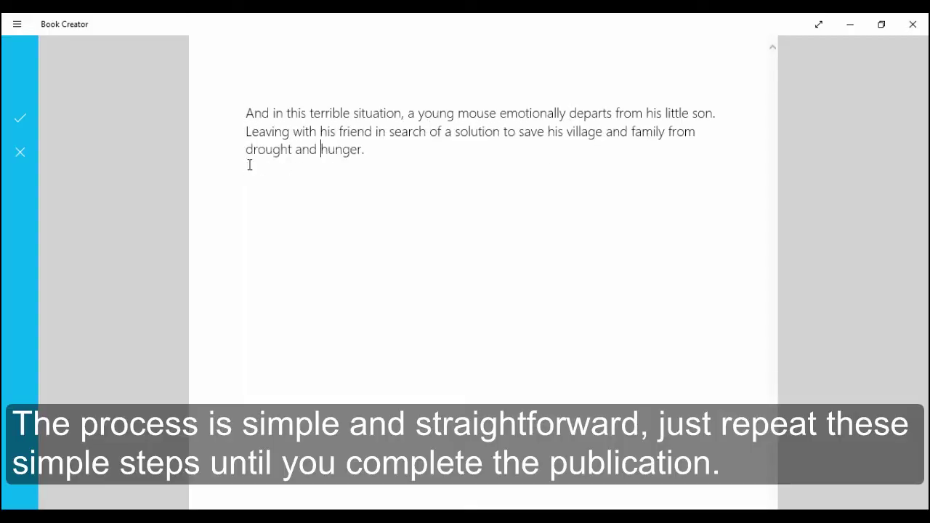
{"action": "left_click", "coordinate": [414, 159]}
{"action": "mouse_move", "coordinate": [414, 159]}
{"action": "left_mouse_down"}
{"action": "mouse_move", "coordinate": [367, 135]}
{"action": "mouse_move", "coordinate": [363, 120]}
{"action": "left_mouse_up"}
{"action": "left_click", "coordinate": [19, 152]}
{"action": "left_click", "coordinate": [99, 199]}
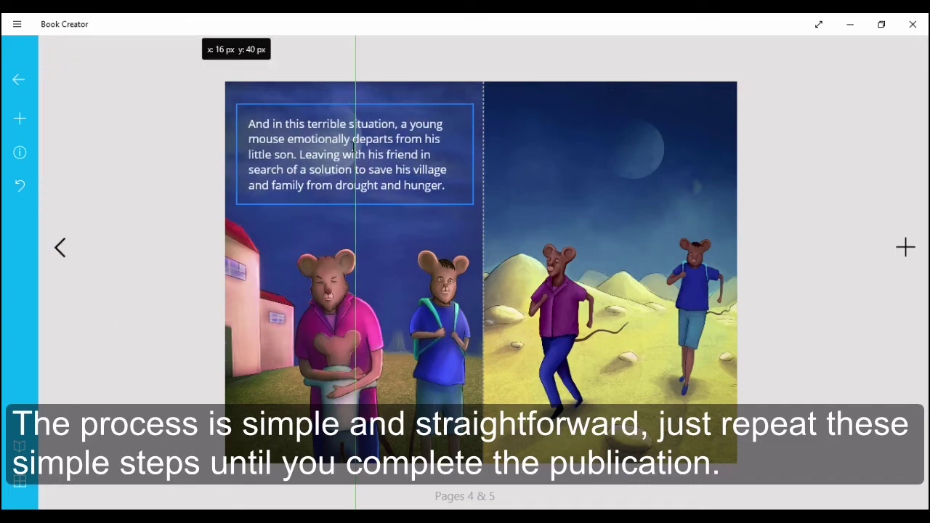
Step: Add the sand-dunes passage to page 5 in white text, then add a new blank spread
{"action": "left_click", "coordinate": [20, 119]}
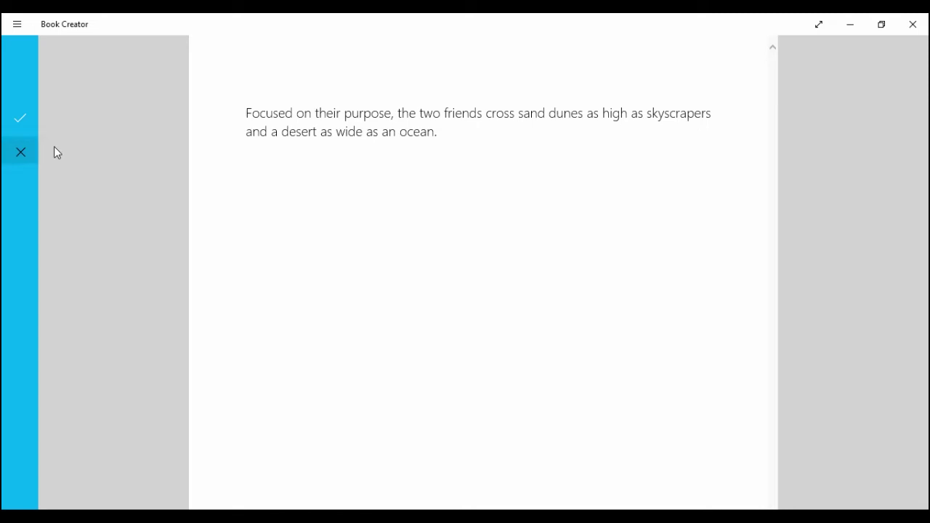
{"action": "left_click", "coordinate": [20, 152]}
{"action": "left_click_drag", "start_coordinate": [425, 204], "coordinate": [634, 117]}
{"action": "left_click_drag", "start_coordinate": [834, 146], "coordinate": [740, 143]}
{"action": "left_click_drag", "start_coordinate": [610, 153], "coordinate": [610, 146]}
{"action": "left_click", "coordinate": [20, 151]}
{"action": "left_click", "coordinate": [132, 218]}
{"action": "left_click", "coordinate": [871, 145]}
{"action": "left_click", "coordinate": [905, 249]}
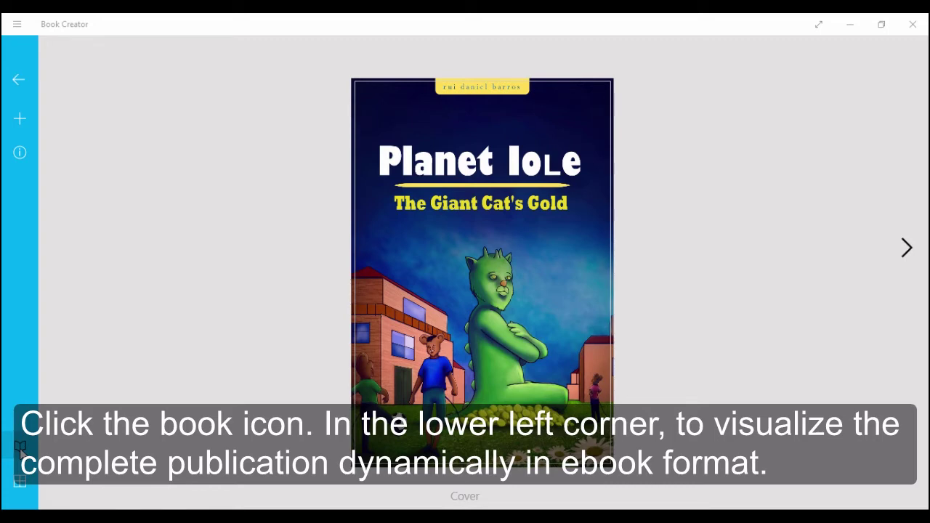
{"action": "left_click", "coordinate": [20, 447]}
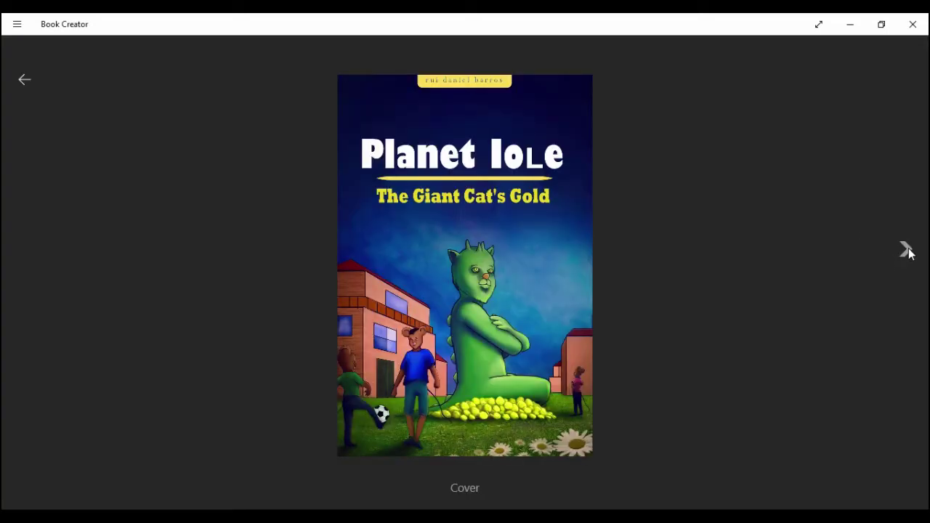
{"action": "left_click", "coordinate": [905, 249]}
{"action": "left_click", "coordinate": [905, 249]}
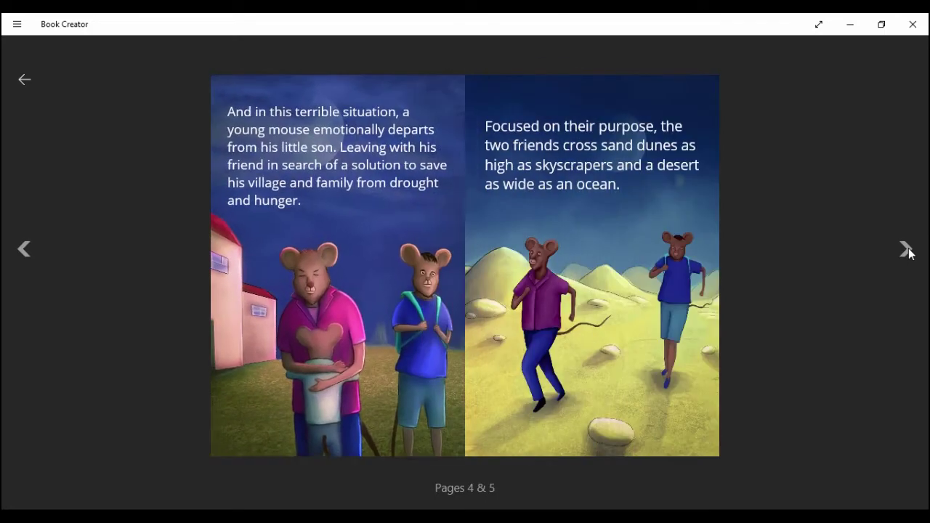
{"action": "left_click", "coordinate": [906, 250]}
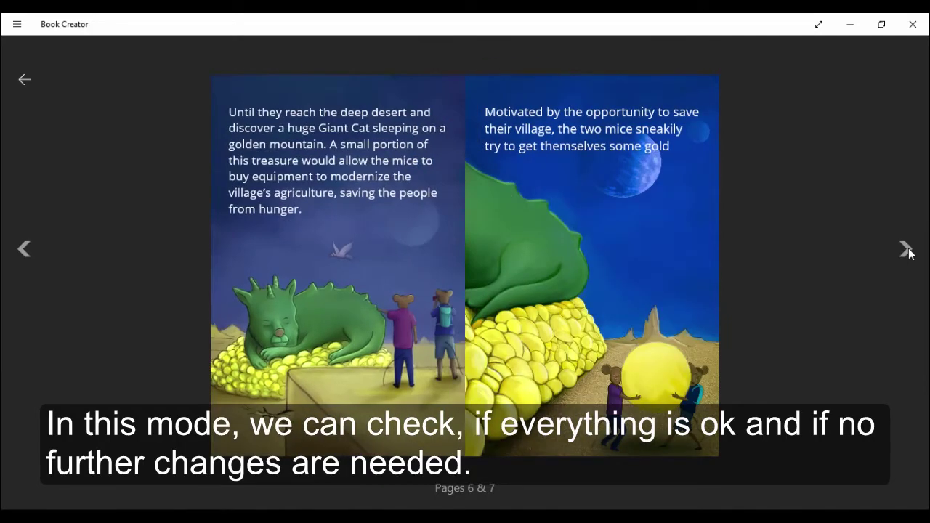
{"action": "left_click", "coordinate": [906, 250]}
{"action": "left_click", "coordinate": [906, 250]}
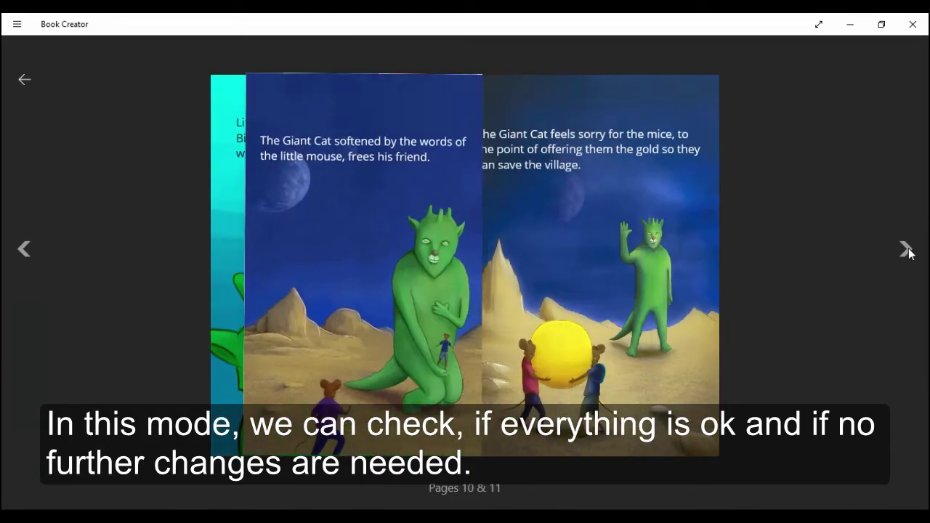
{"action": "left_click", "coordinate": [906, 249]}
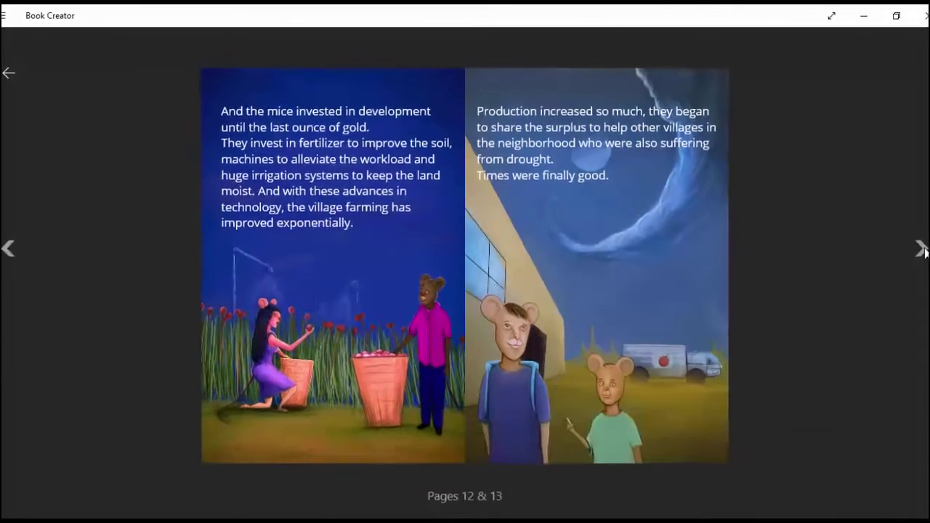
{"action": "key", "text": "Right"}
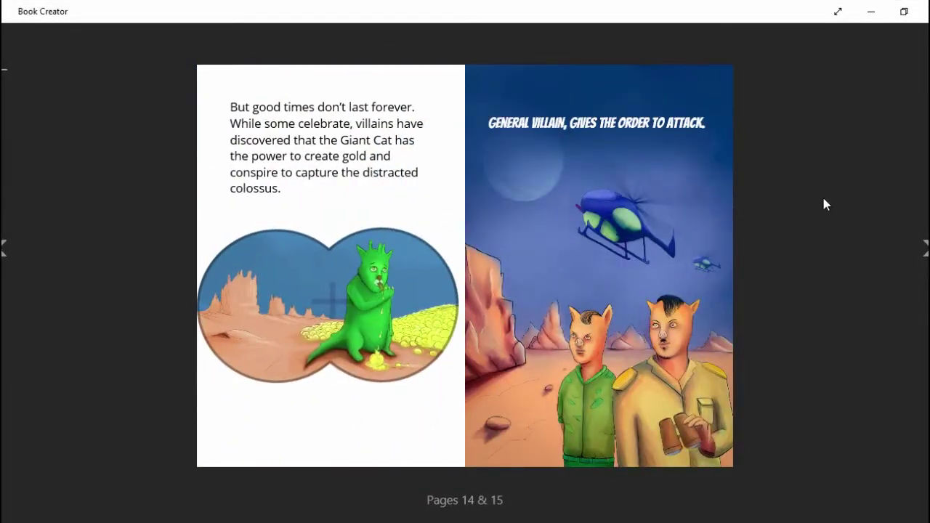
{"action": "left_click", "coordinate": [926, 255]}
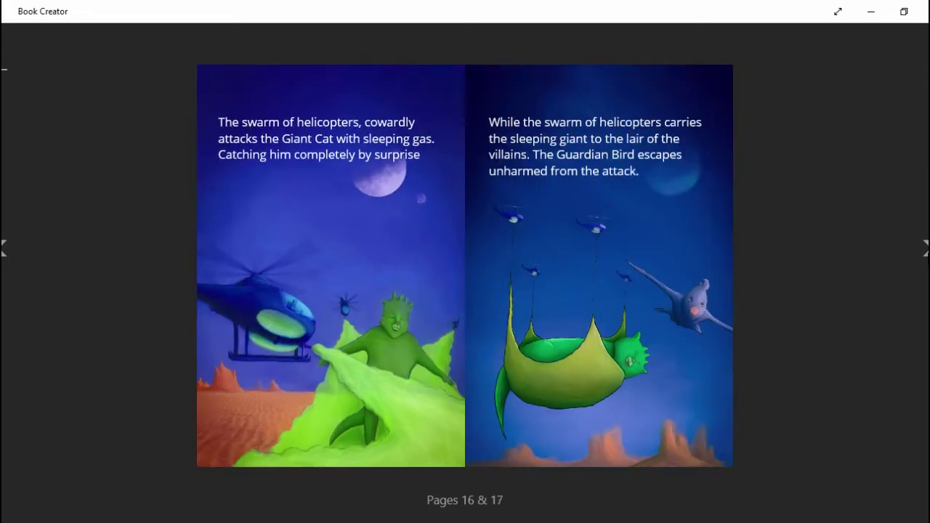
{"action": "key", "text": "Right"}
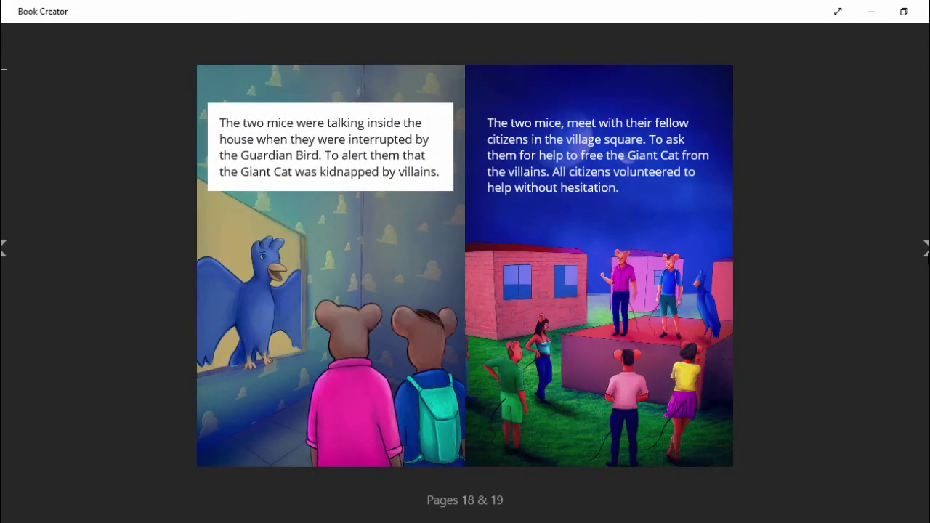
{"action": "key", "text": "Right"}
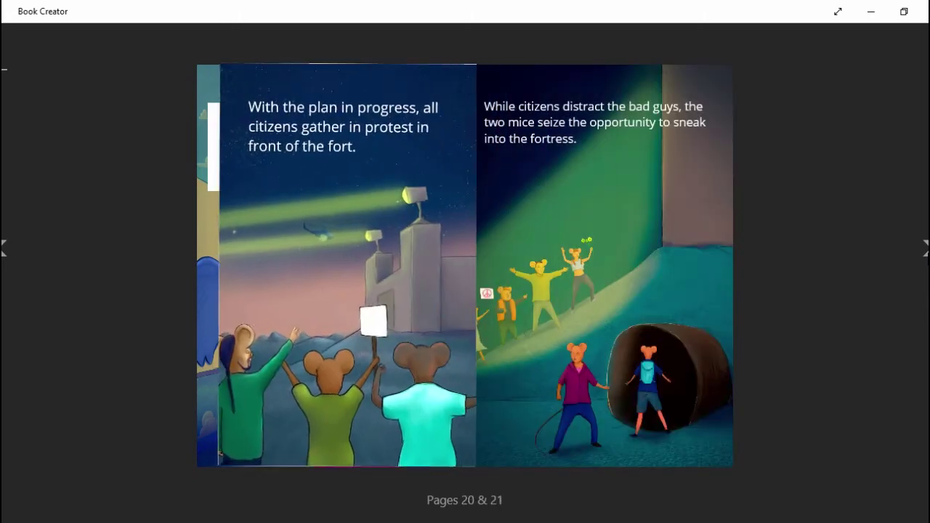
{"action": "left_click", "coordinate": [925, 249]}
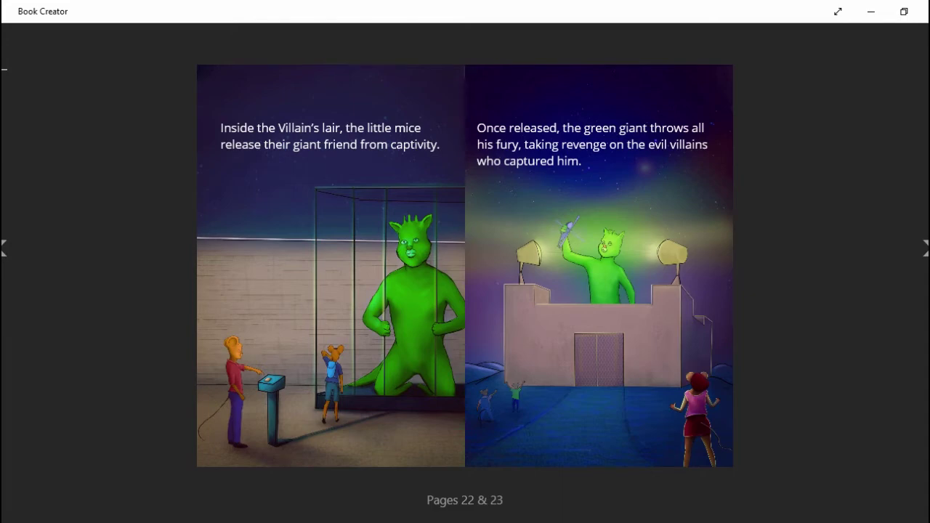
{"action": "key", "text": "Right"}
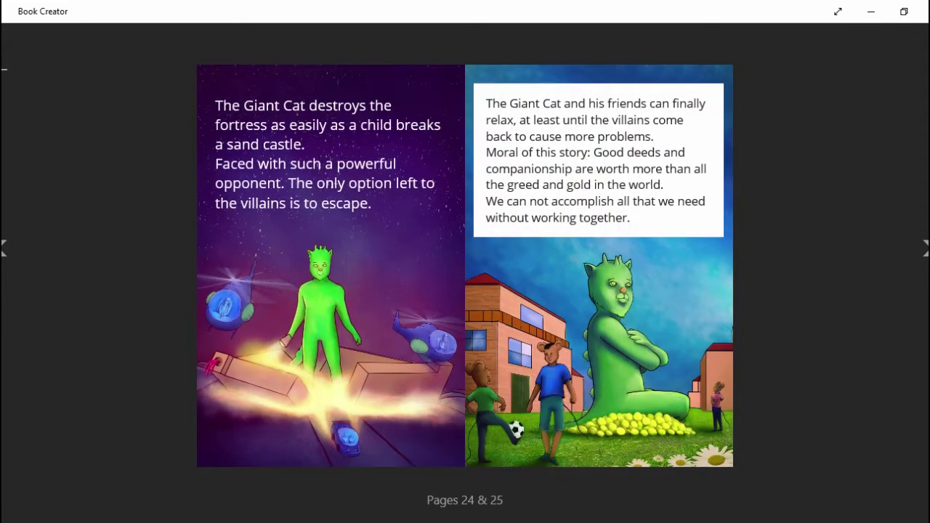
{"action": "key", "text": "Right"}
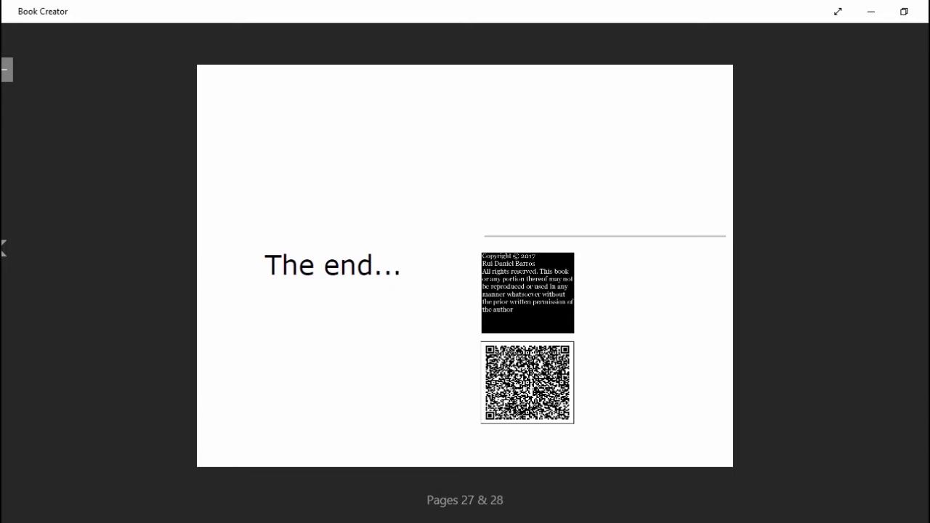
{"action": "left_click", "coordinate": [6, 70]}
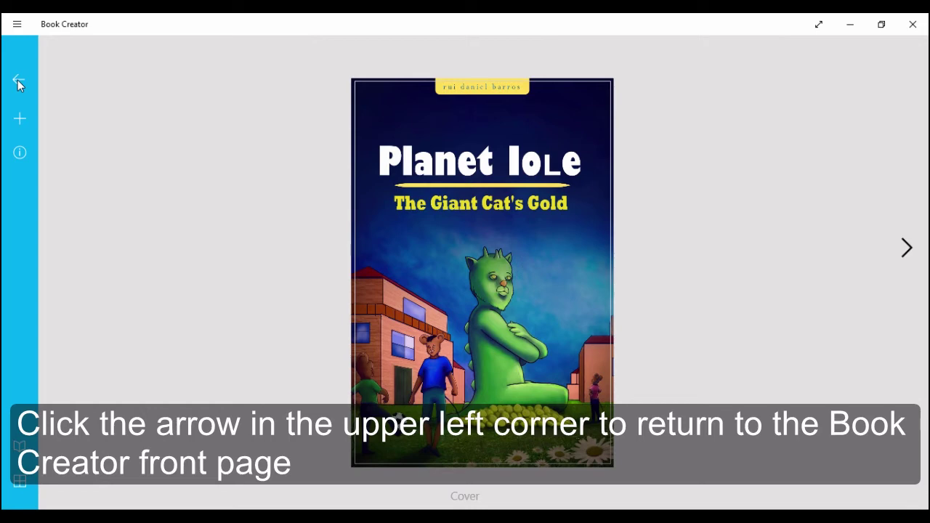
Step: Export the latest Planet Iole book as ePub, starting the file name 'Giant Cat g'
{"action": "left_click", "coordinate": [18, 80]}
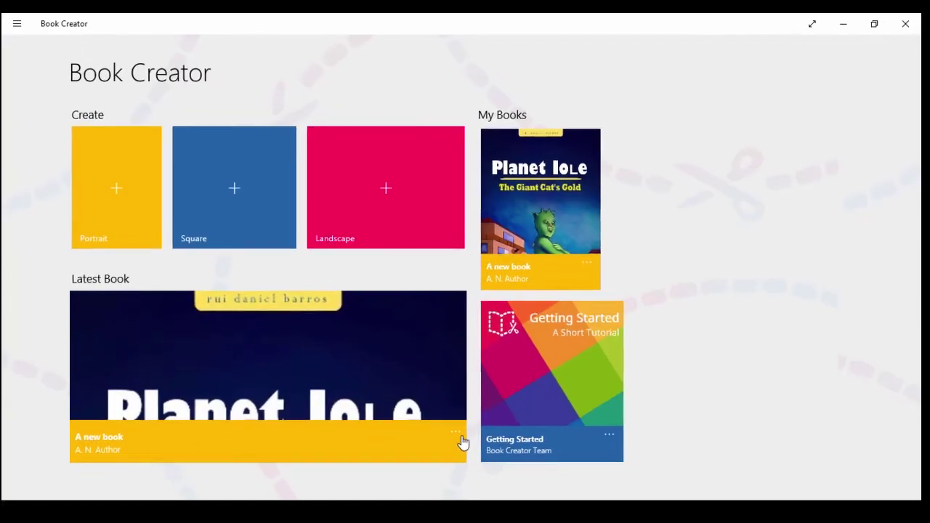
{"action": "left_click", "coordinate": [460, 440]}
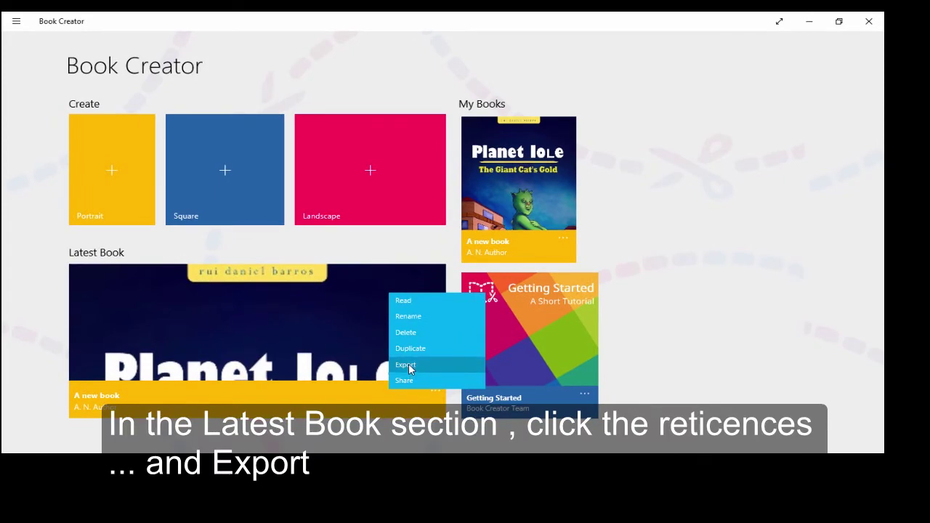
{"action": "left_click", "coordinate": [408, 366]}
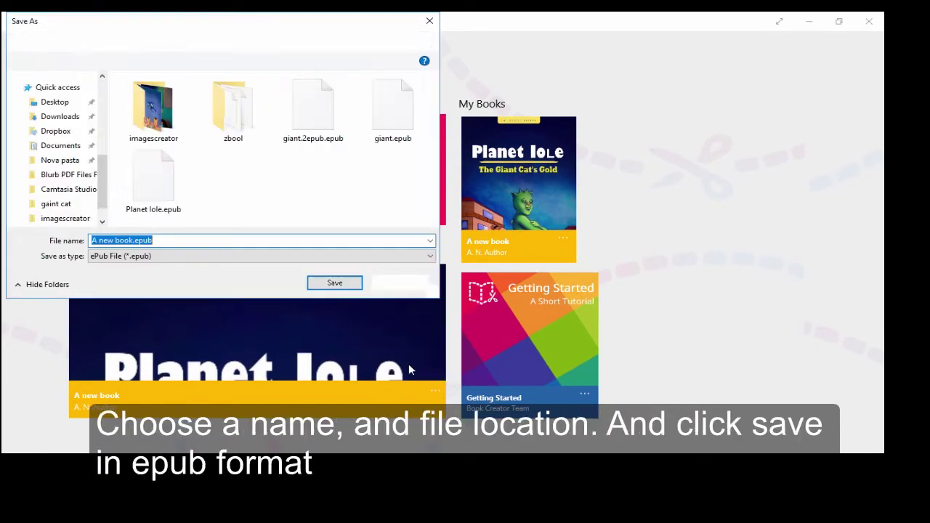
{"action": "type", "text": "Giant"}
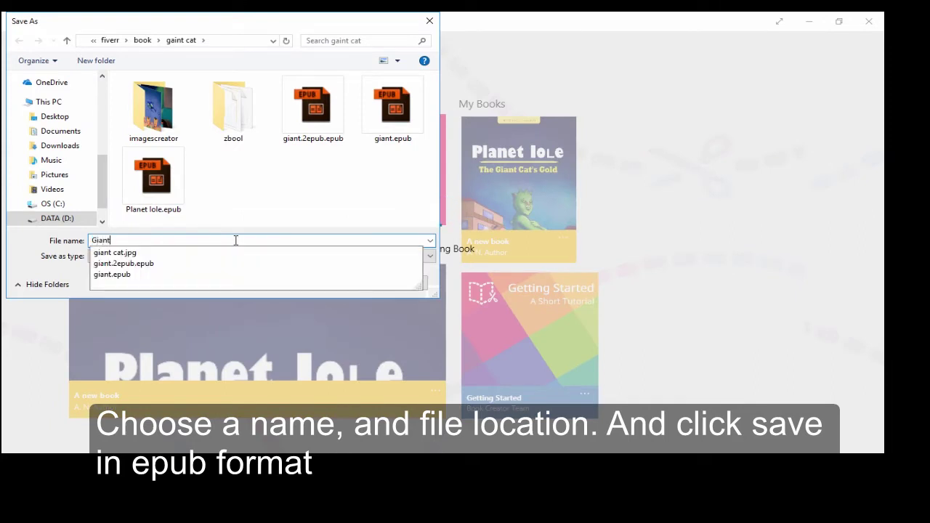
{"action": "type", "text": " Cat g"}
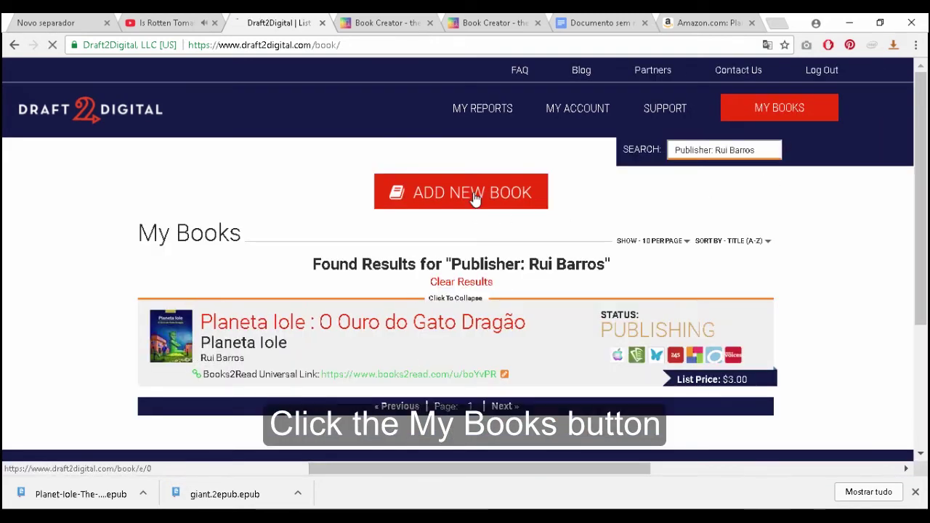
Step: Add a new book entry to reach the Step 1 Details form
{"action": "left_click", "coordinate": [475, 197]}
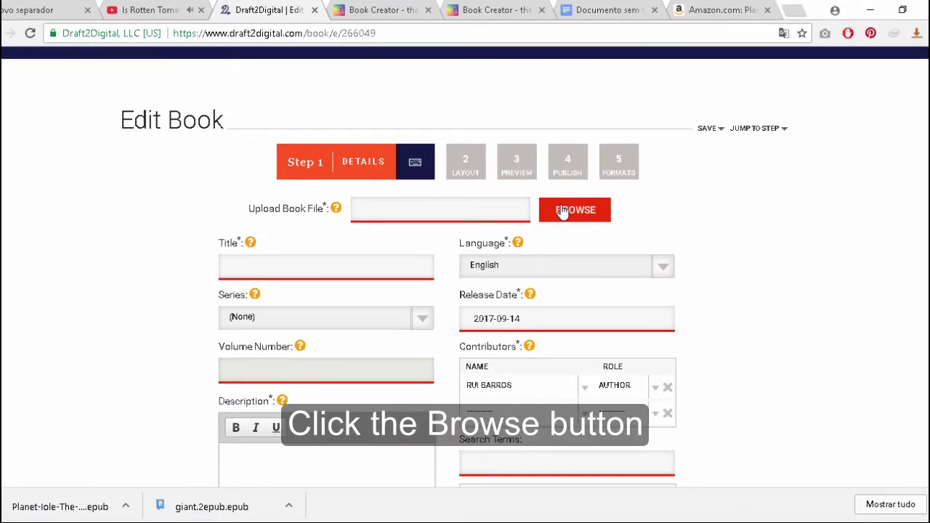
Step: Upload the Giant Cat gold EPUB as the book file
{"action": "left_click", "coordinate": [564, 210]}
{"action": "scroll", "coordinate": [407, 201], "scroll_direction": "down", "scroll_amount": 2}
{"action": "scroll", "coordinate": [395, 262], "scroll_direction": "down", "scroll_amount": 2}
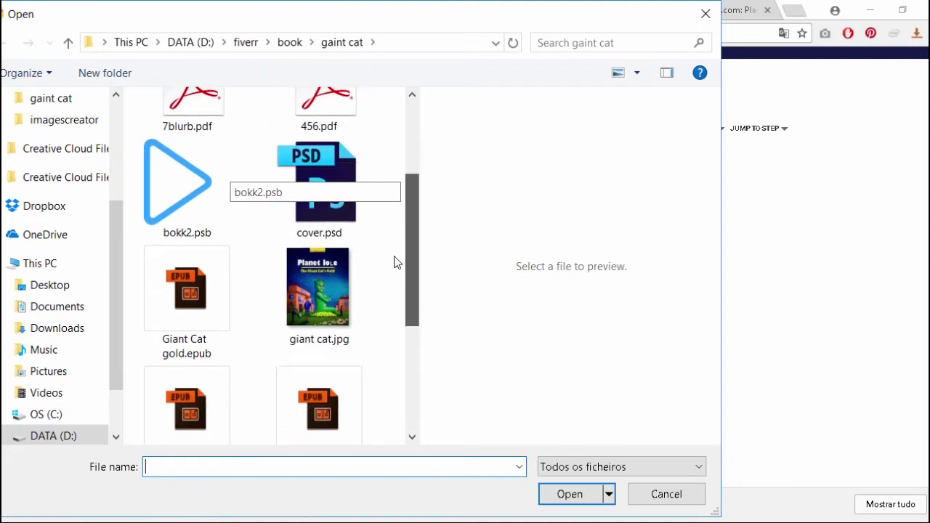
{"action": "scroll", "coordinate": [394, 261], "scroll_direction": "down", "scroll_amount": 1}
{"action": "left_click", "coordinate": [172, 243]}
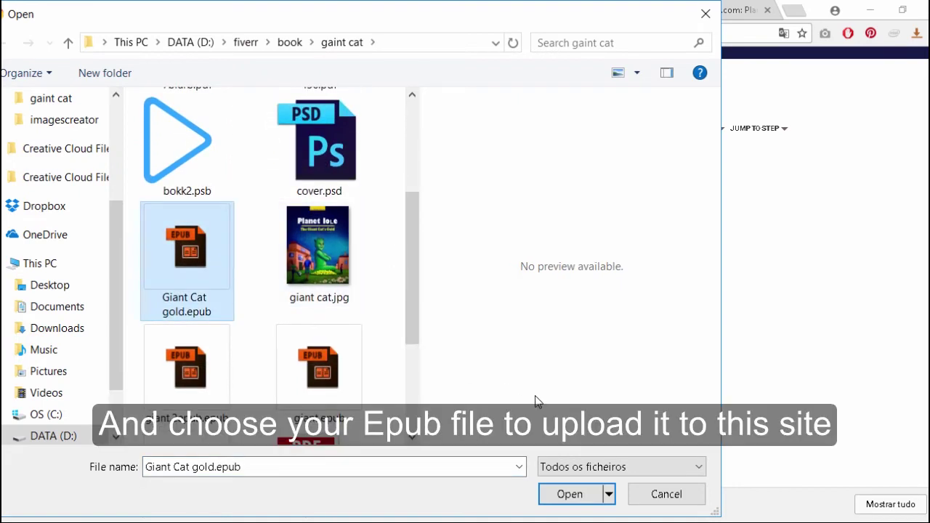
{"action": "left_click", "coordinate": [567, 495]}
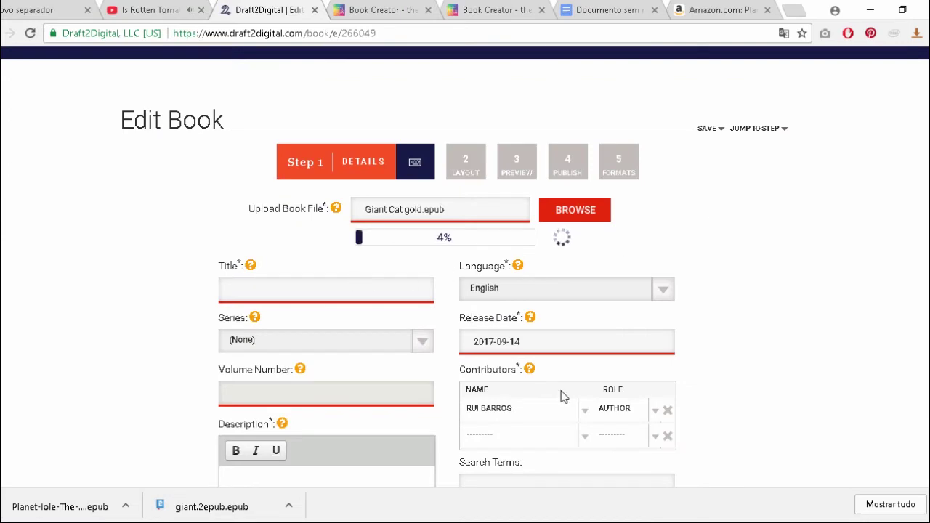
Step: Paste the title from the notes, set series to Planeta Iole, volume 1
{"action": "left_click", "coordinate": [609, 9]}
{"action": "left_click_drag", "start_coordinate": [386, 253], "coordinate": [242, 257]}
{"action": "key", "text": "ctrl+c"}
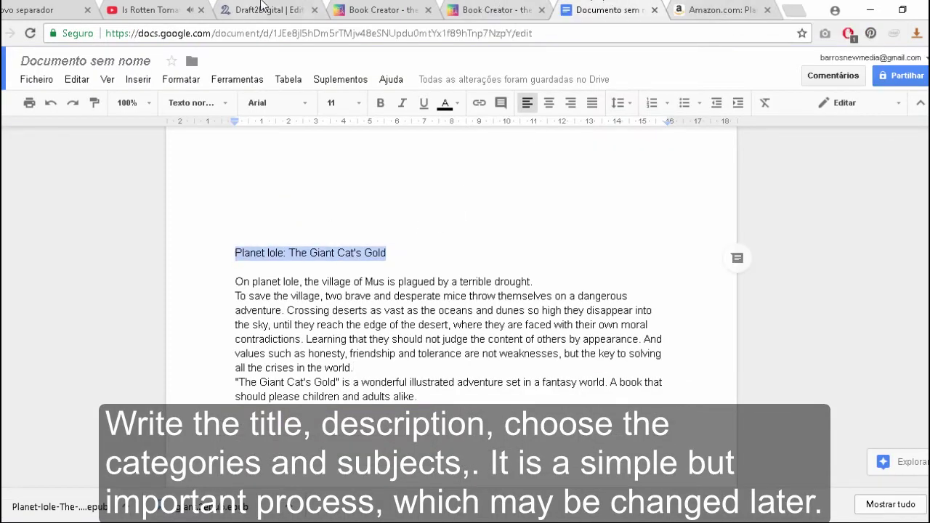
{"action": "left_click", "coordinate": [301, 6]}
{"action": "left_click", "coordinate": [264, 288]}
{"action": "key", "text": "ctrl+v"}
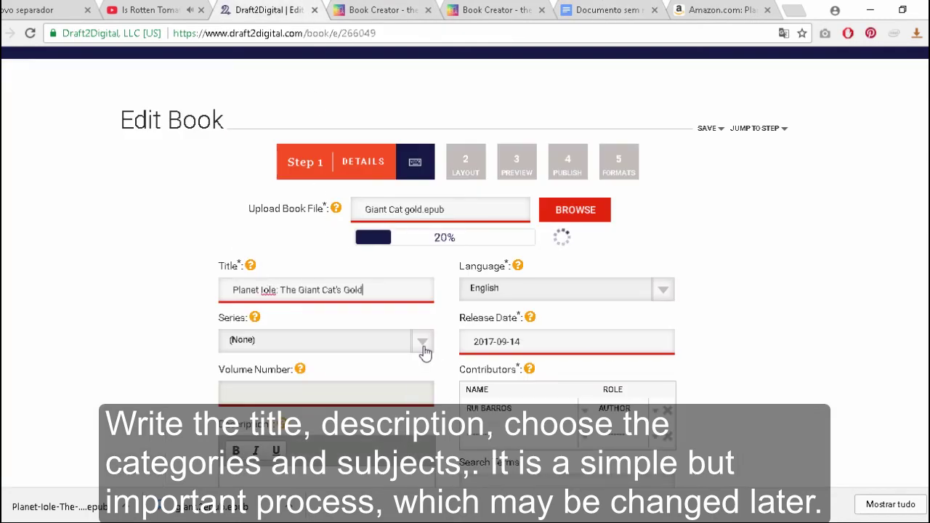
{"action": "left_click", "coordinate": [422, 343]}
{"action": "left_click", "coordinate": [436, 396]}
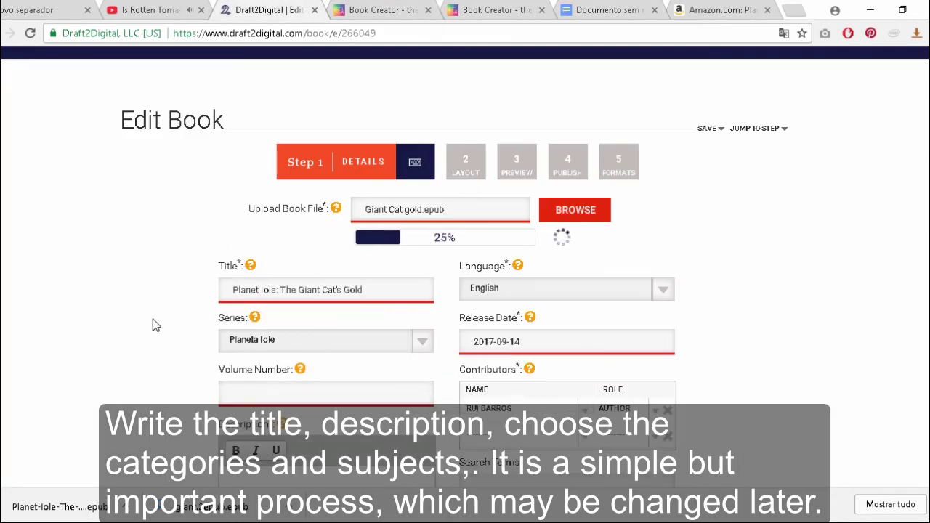
{"action": "scroll", "coordinate": [152, 325], "scroll_direction": "down", "scroll_amount": 1}
{"action": "scroll", "coordinate": [467, 281], "scroll_direction": "down", "scroll_amount": 1}
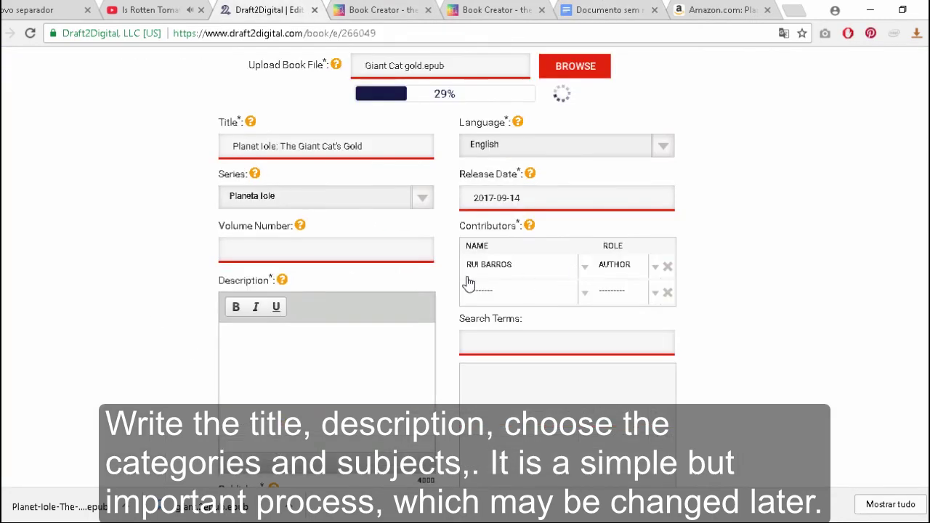
{"action": "left_click", "coordinate": [292, 250]}
{"action": "type", "text": "1"}
Step: Paste the book description copied from the notes into Description
{"action": "left_click", "coordinate": [609, 10]}
{"action": "key", "text": "ctrl+c"}
{"action": "left_click", "coordinate": [269, 9]}
{"action": "left_click", "coordinate": [245, 264]}
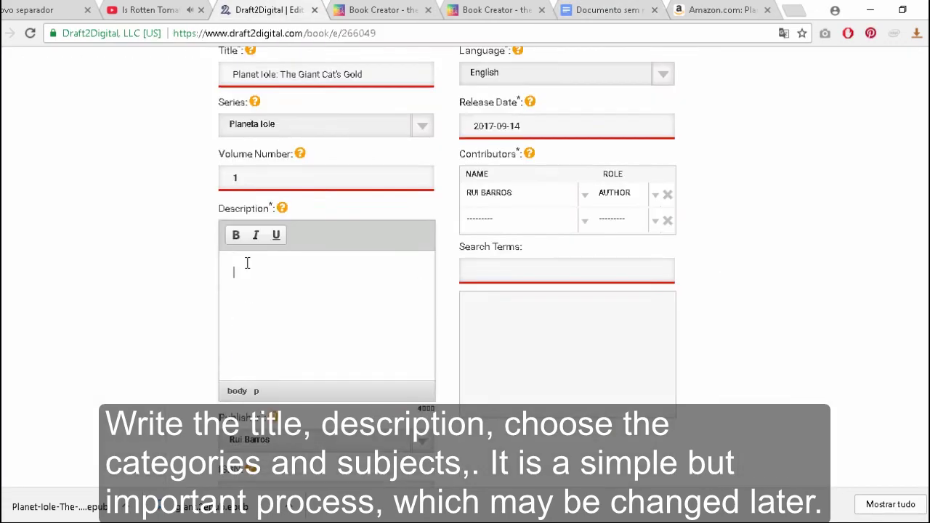
{"action": "key", "text": "ctrl+v"}
{"action": "scroll", "coordinate": [509, 305], "scroll_direction": "down", "scroll_amount": 5}
Step: Add BISAC subjects Fiction / Fairy Tales & Folklore and Fiction / Fantasy / Humorous
{"action": "left_click", "coordinate": [297, 264]}
{"action": "type", "text": "f"}
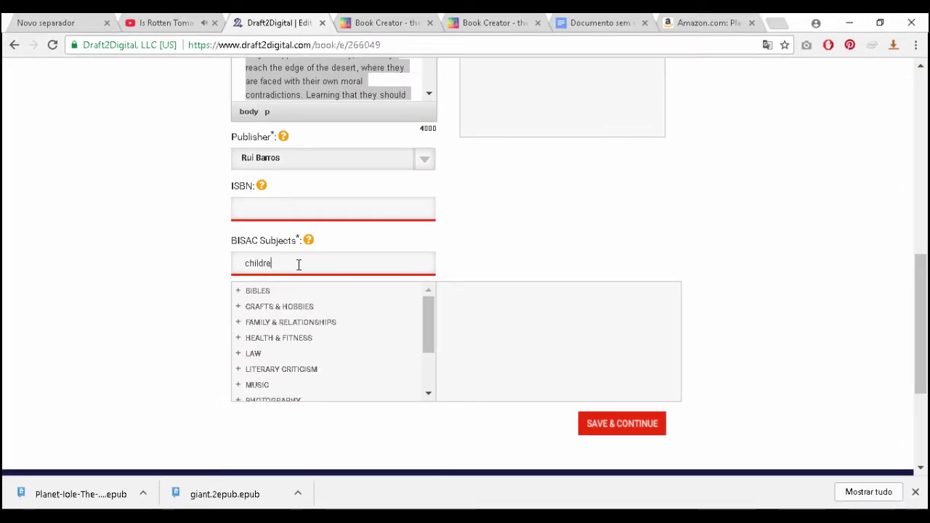
{"action": "type", "text": "iction"}
{"action": "left_click", "coordinate": [238, 322]}
{"action": "scroll", "coordinate": [414, 319], "scroll_direction": "down", "scroll_amount": 10}
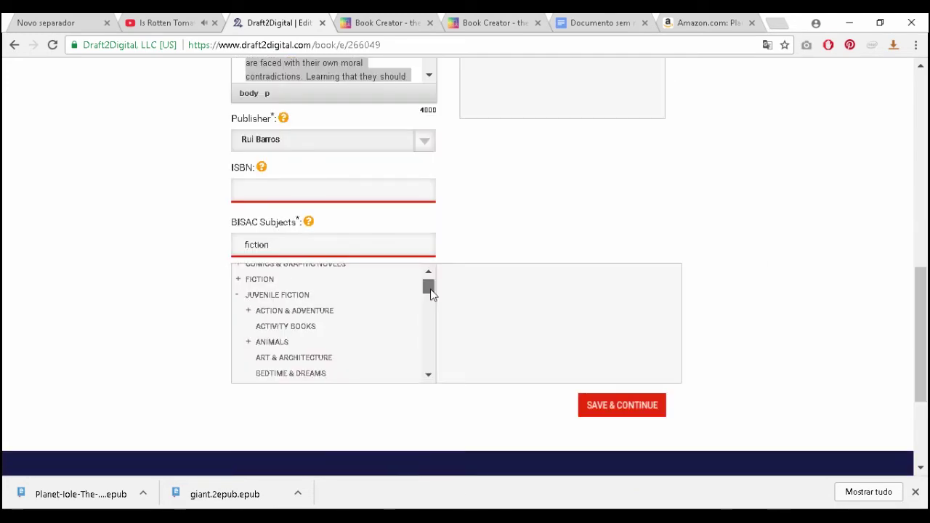
{"action": "scroll", "coordinate": [367, 320], "scroll_direction": "down", "scroll_amount": 2}
{"action": "left_click", "coordinate": [367, 325]}
{"action": "scroll", "coordinate": [428, 321], "scroll_direction": "down", "scroll_amount": 5}
{"action": "key", "text": "ctrl+a"}
{"action": "type", "text": "fantasy"}
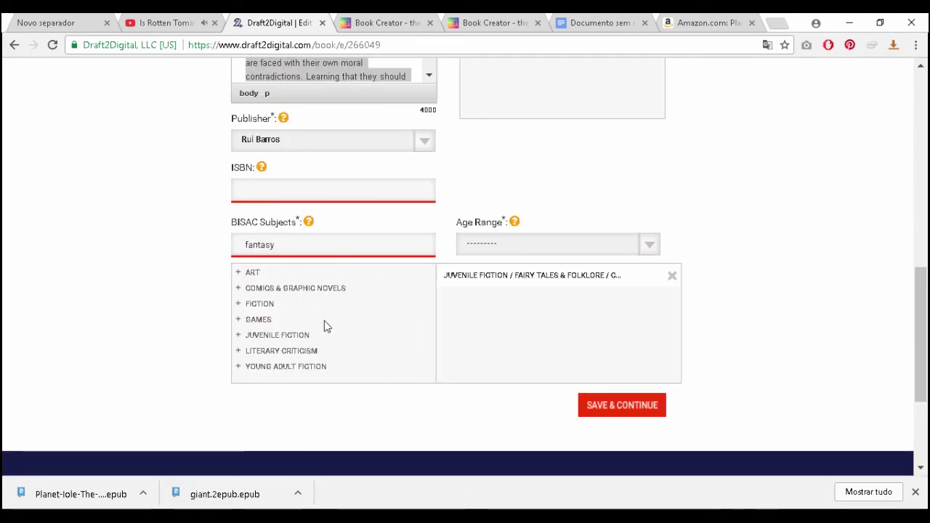
{"action": "left_click", "coordinate": [238, 304]}
{"action": "left_click", "coordinate": [275, 350]}
{"action": "left_click_drag", "start_coordinate": [429, 311], "coordinate": [419, 331]}
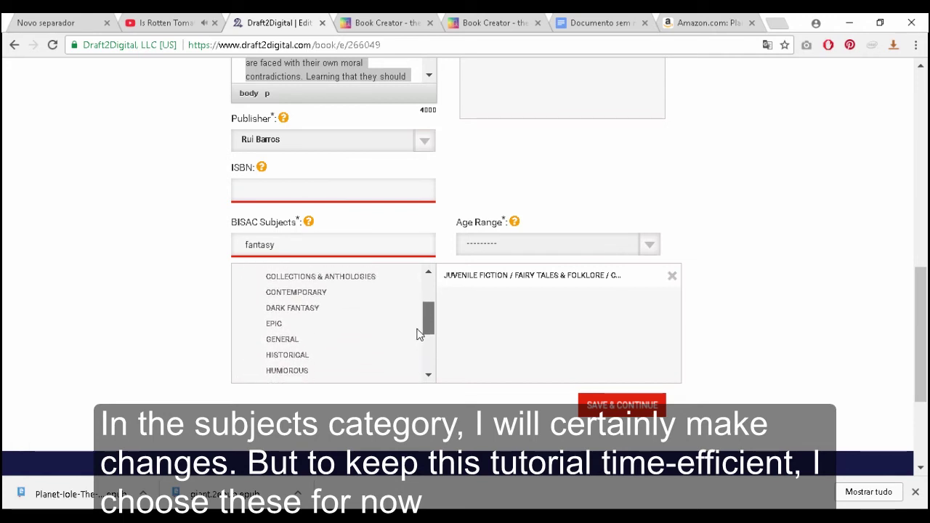
{"action": "scroll", "coordinate": [419, 331], "scroll_direction": "down", "scroll_amount": 2}
{"action": "left_click", "coordinate": [287, 339]}
Step: Add Comics / Fantasy, Art sci-fi & fantasy, and Juvenile Fiction / Fantasy & Magic subjects
{"action": "scroll", "coordinate": [253, 324], "scroll_direction": "up", "scroll_amount": 5}
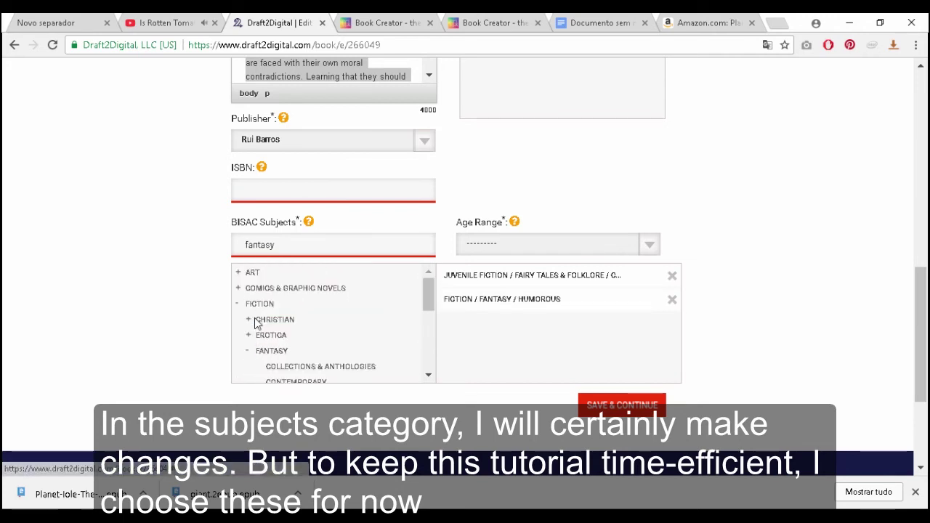
{"action": "left_click", "coordinate": [237, 304]}
{"action": "left_click", "coordinate": [237, 288]}
{"action": "left_click", "coordinate": [271, 304]}
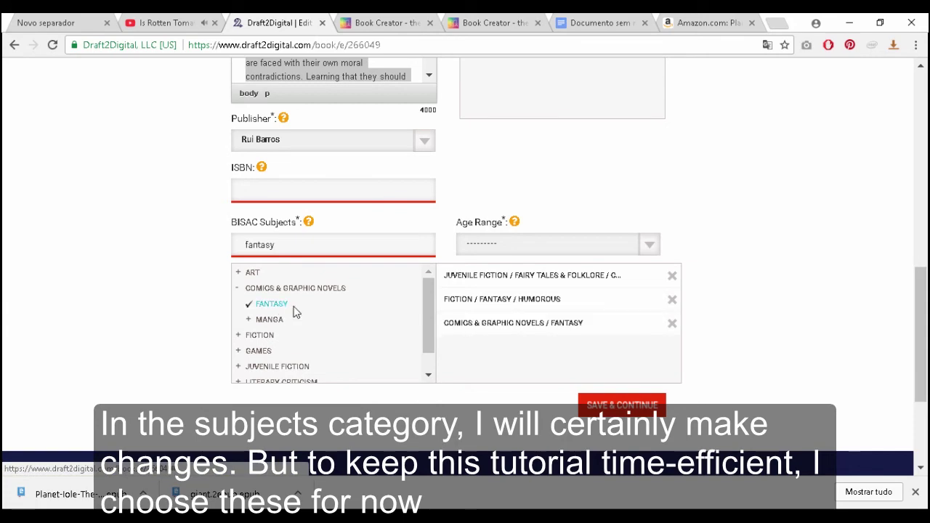
{"action": "left_click", "coordinate": [238, 272]}
{"action": "left_click", "coordinate": [290, 303]}
{"action": "scroll", "coordinate": [253, 305], "scroll_direction": "down", "scroll_amount": 5}
{"action": "left_click", "coordinate": [235, 273]}
{"action": "left_click", "coordinate": [313, 295]}
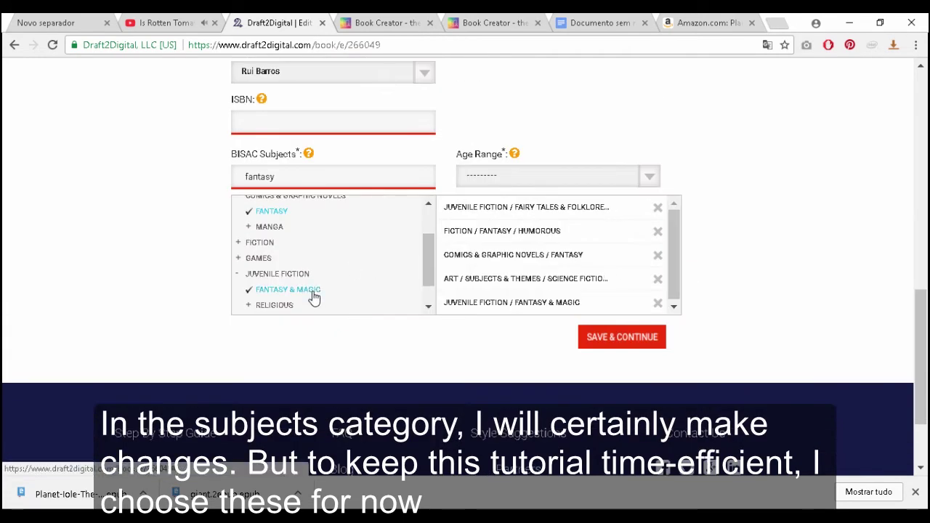
{"action": "scroll", "coordinate": [313, 290], "scroll_direction": "up", "scroll_amount": 5}
{"action": "double_click", "coordinate": [271, 177]}
{"action": "type", "text": "illustra"}
Step: Set age range 6-8 and search terms 'mice, giant cat, green cat, fantasy, illustration'
{"action": "scroll", "coordinate": [650, 240], "scroll_direction": "up", "scroll_amount": 1}
{"action": "left_click", "coordinate": [649, 242]}
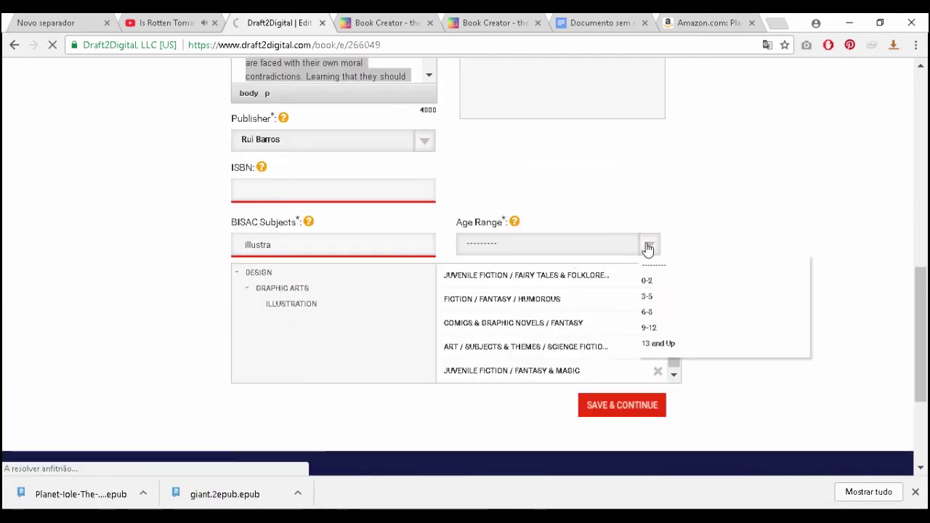
{"action": "left_click", "coordinate": [643, 309]}
{"action": "scroll", "coordinate": [737, 300], "scroll_direction": "up", "scroll_amount": 3}
{"action": "scroll", "coordinate": [738, 300], "scroll_direction": "up", "scroll_amount": 2}
{"action": "left_click", "coordinate": [615, 321]}
{"action": "type", "text": "mice,giant cat,green cat,fantasy"}
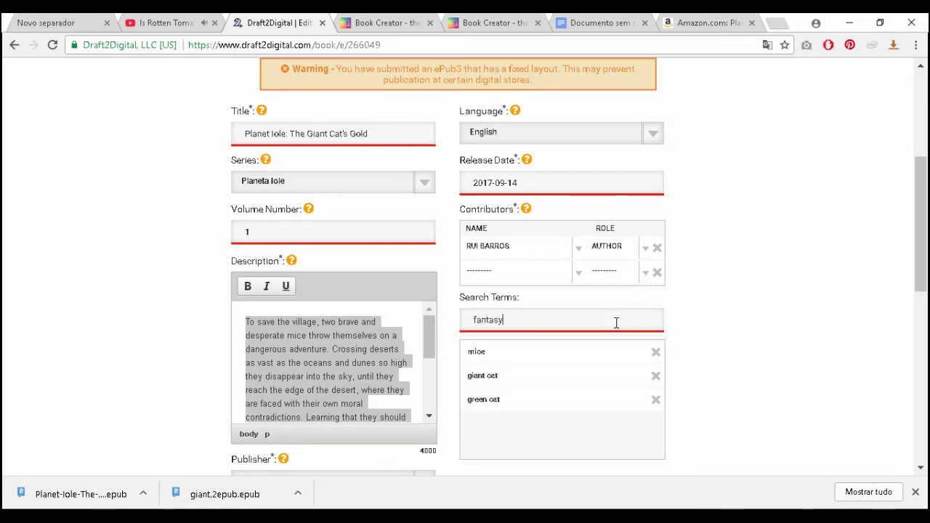
{"action": "type", "text": ",illustration,o"}
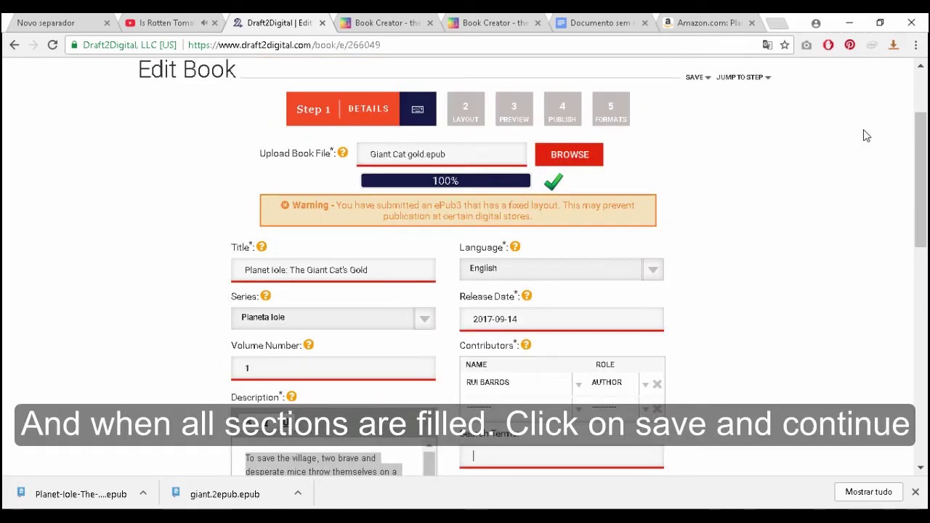
{"action": "scroll", "coordinate": [176, 245], "scroll_direction": "down", "scroll_amount": 3}
{"action": "left_click_drag", "start_coordinate": [426, 270], "coordinate": [420, 325]}
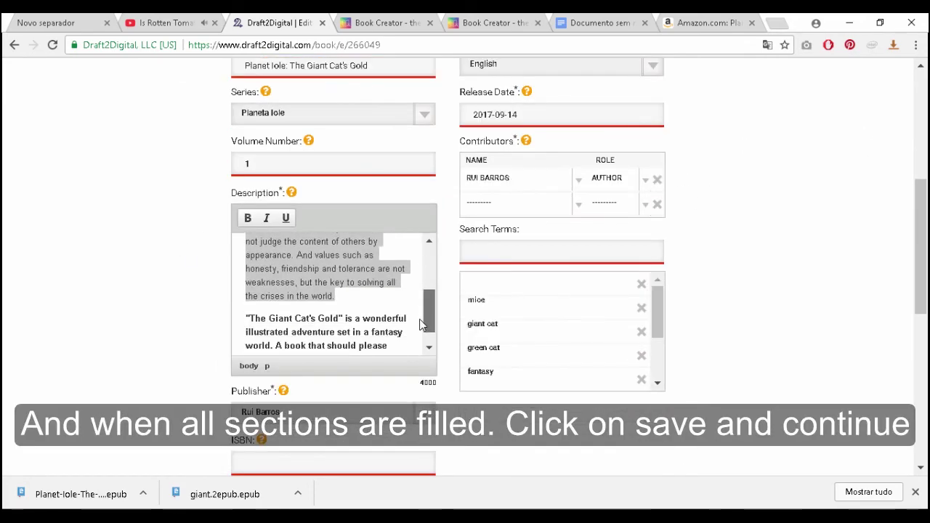
{"action": "scroll", "coordinate": [148, 286], "scroll_direction": "down", "scroll_amount": 3}
{"action": "scroll", "coordinate": [444, 409], "scroll_direction": "down", "scroll_amount": 2}
Step: Save the book details and continue to the Layout step
{"action": "left_click", "coordinate": [624, 405]}
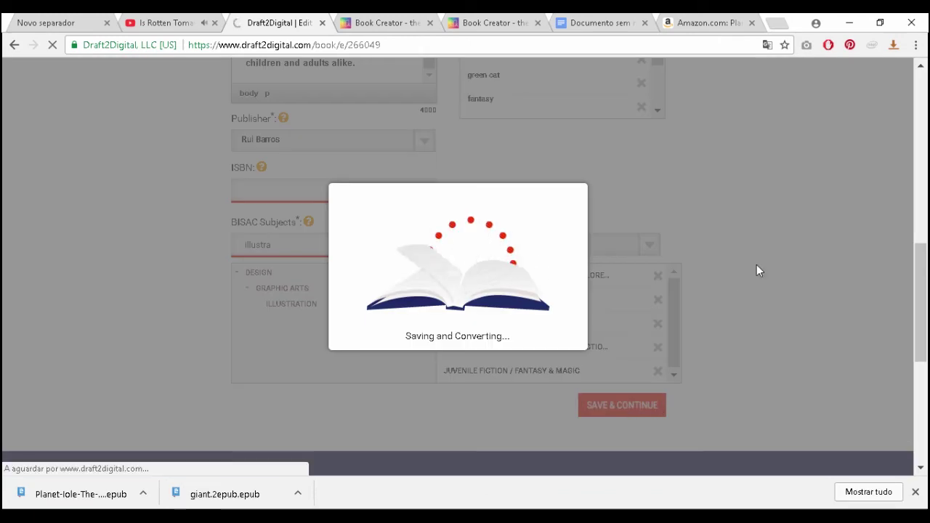
{"action": "scroll", "coordinate": [753, 233], "scroll_direction": "down", "scroll_amount": 3}
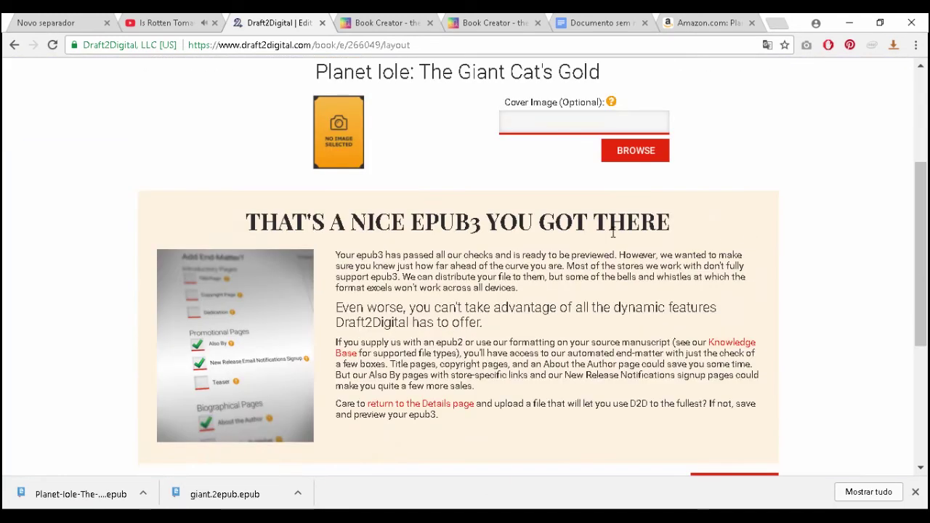
{"action": "scroll", "coordinate": [390, 283], "scroll_direction": "up", "scroll_amount": 2}
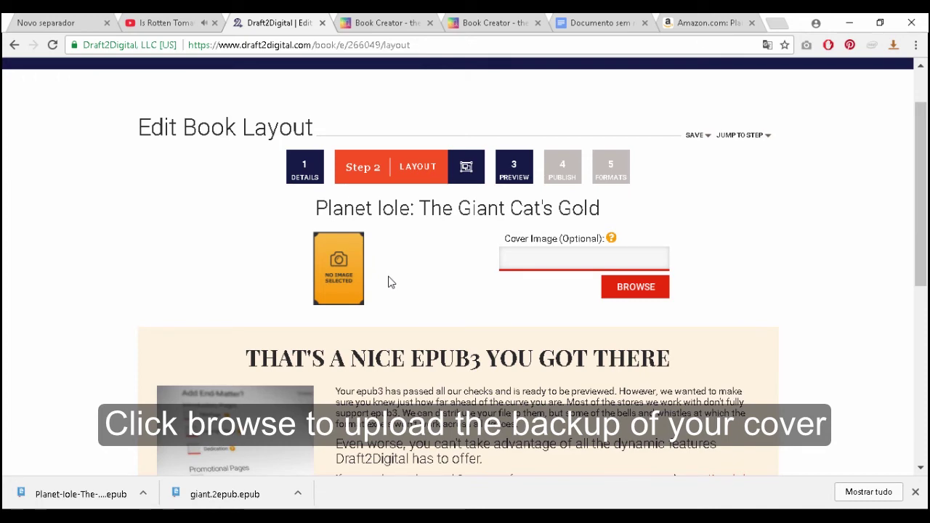
Step: Upload giant cat cover.jpg from the imagescreator folder as the cover and continue to Preview
{"action": "left_click", "coordinate": [635, 287]}
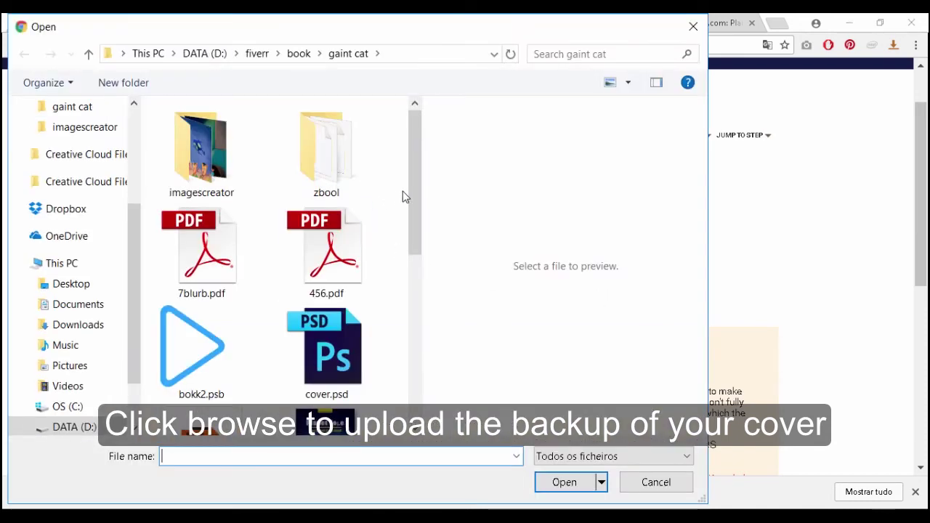
{"action": "mouse_move", "coordinate": [411, 204]}
{"action": "left_mouse_down"}
{"action": "mouse_move", "coordinate": [397, 369]}
{"action": "mouse_move", "coordinate": [398, 211]}
{"action": "left_mouse_up"}
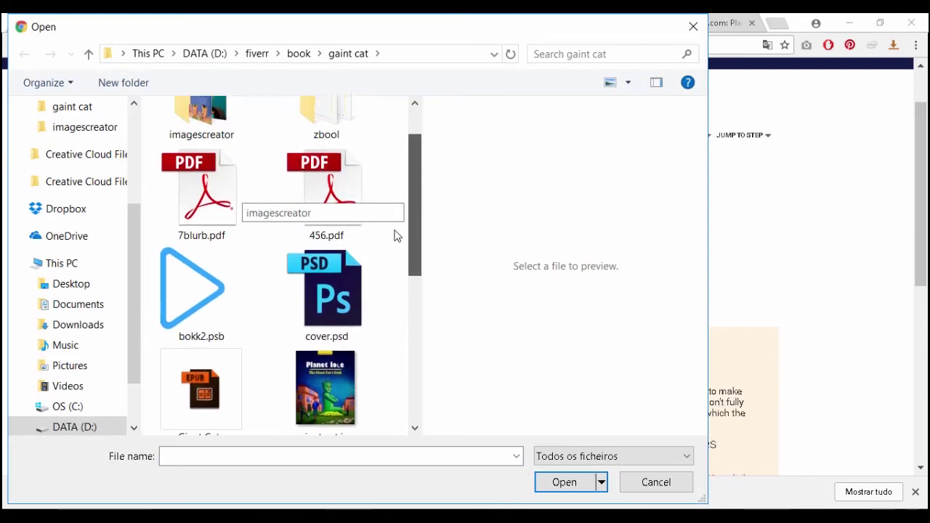
{"action": "key", "text": "Return"}
{"action": "mouse_move", "coordinate": [410, 155]}
{"action": "left_mouse_down"}
{"action": "mouse_move", "coordinate": [414, 241]}
{"action": "mouse_move", "coordinate": [395, 407]}
{"action": "left_mouse_up"}
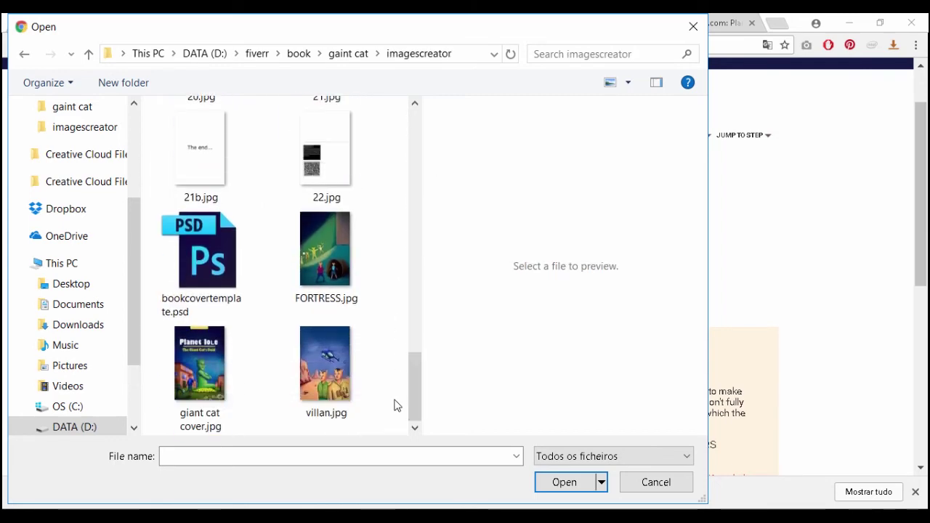
{"action": "left_click", "coordinate": [205, 356]}
{"action": "left_click", "coordinate": [562, 481]}
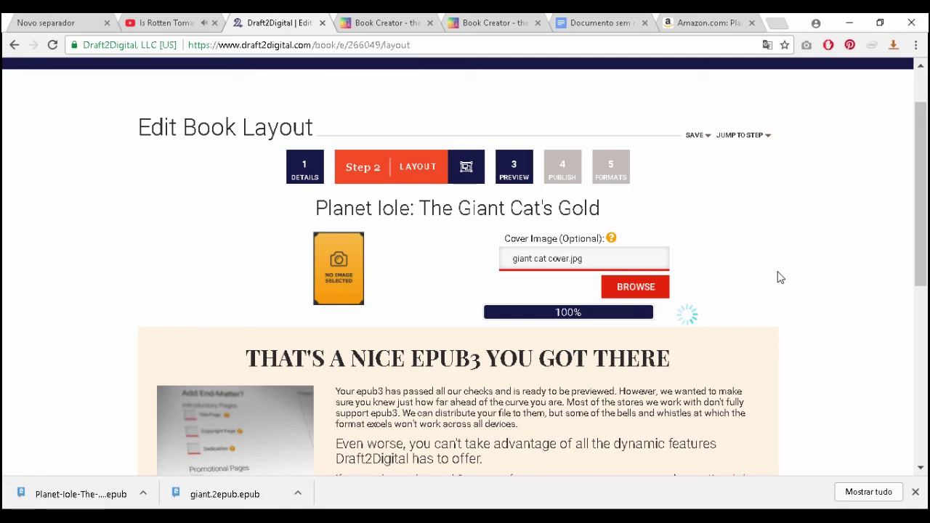
{"action": "scroll", "coordinate": [780, 278], "scroll_direction": "down", "scroll_amount": 3}
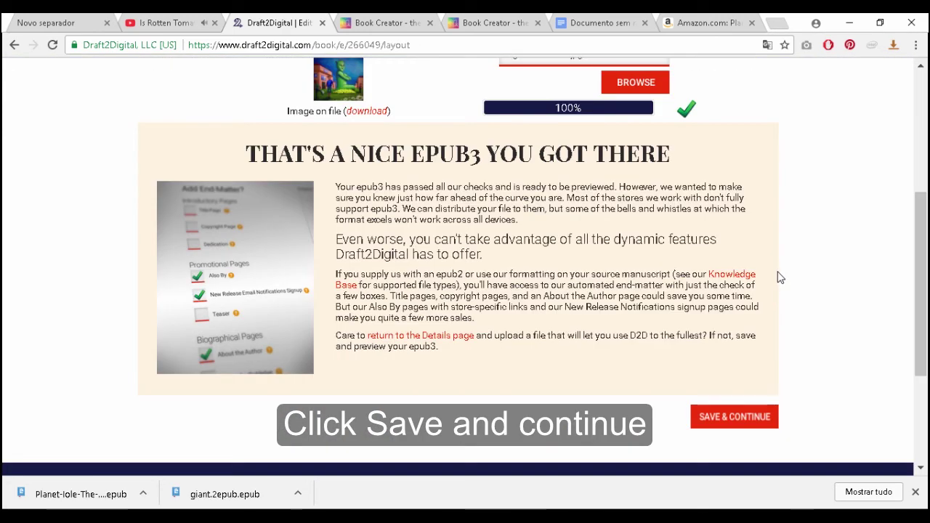
{"action": "left_click", "coordinate": [709, 420]}
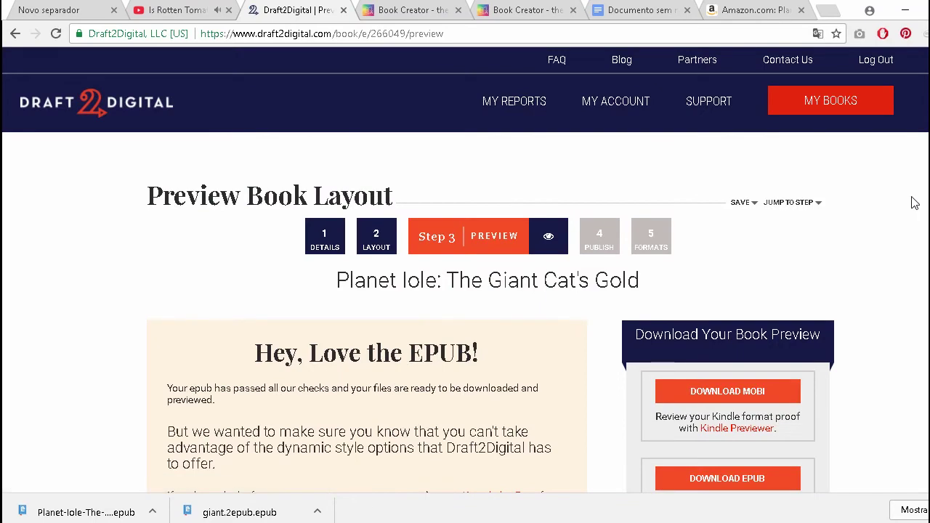
Step: Approve the manuscript for release to stores and continue to publishing
{"action": "scroll", "coordinate": [914, 204], "scroll_direction": "down", "scroll_amount": 1}
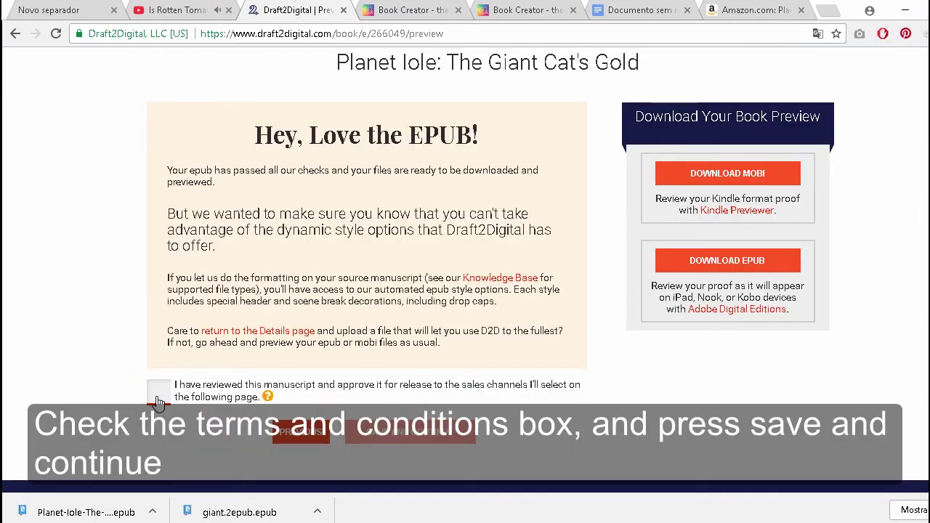
{"action": "left_click", "coordinate": [159, 391]}
{"action": "scroll", "coordinate": [33, 363], "scroll_direction": "up", "scroll_amount": 3}
{"action": "scroll", "coordinate": [33, 364], "scroll_direction": "down", "scroll_amount": 2}
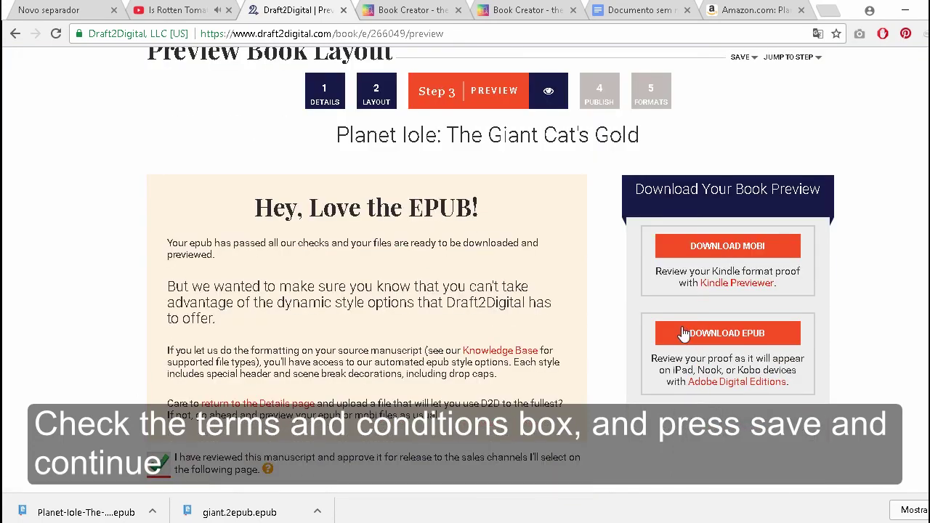
{"action": "scroll", "coordinate": [374, 368], "scroll_direction": "down", "scroll_amount": 1}
{"action": "left_click", "coordinate": [394, 440]}
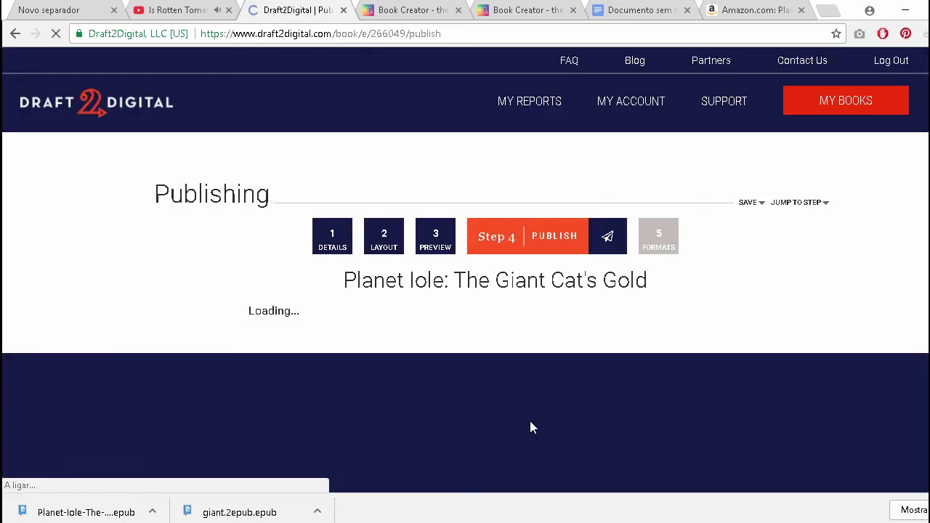
Step: Enable distribution to Kobo, Kobo Plus, Scribd and OverDrive
{"action": "scroll", "coordinate": [670, 324], "scroll_direction": "down", "scroll_amount": 3}
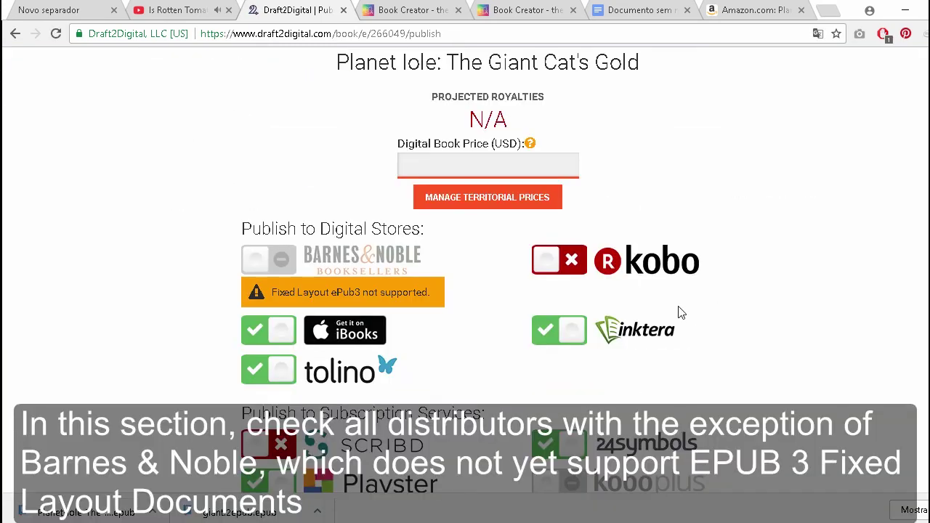
{"action": "left_click", "coordinate": [550, 270]}
{"action": "scroll", "coordinate": [550, 270], "scroll_direction": "down", "scroll_amount": 1}
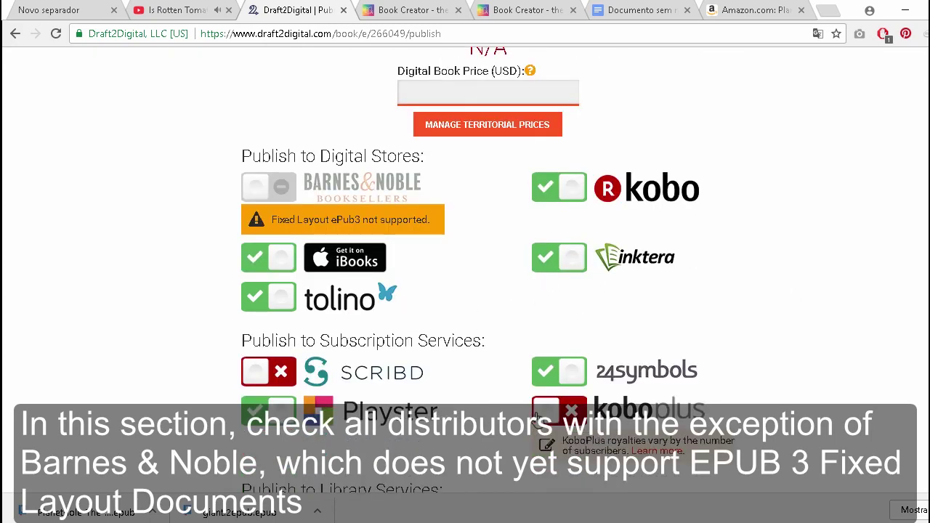
{"action": "left_click", "coordinate": [541, 413]}
{"action": "left_click", "coordinate": [255, 374]}
{"action": "scroll", "coordinate": [708, 295], "scroll_direction": "down", "scroll_amount": 2}
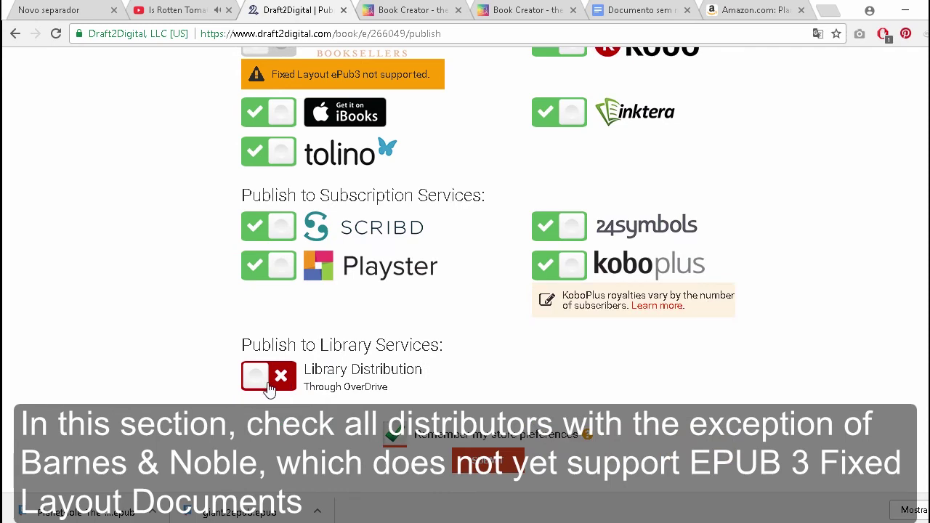
{"action": "left_click", "coordinate": [264, 384]}
{"action": "scroll", "coordinate": [708, 335], "scroll_direction": "down", "scroll_amount": 1}
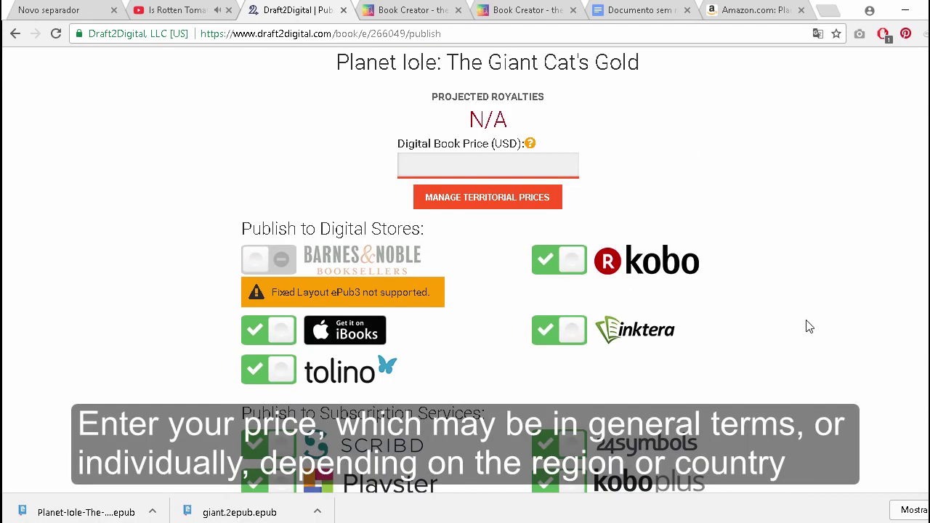
Step: Review territorial pricing, keeping automatic conversions for the $2.00 price
{"action": "left_click", "coordinate": [487, 200]}
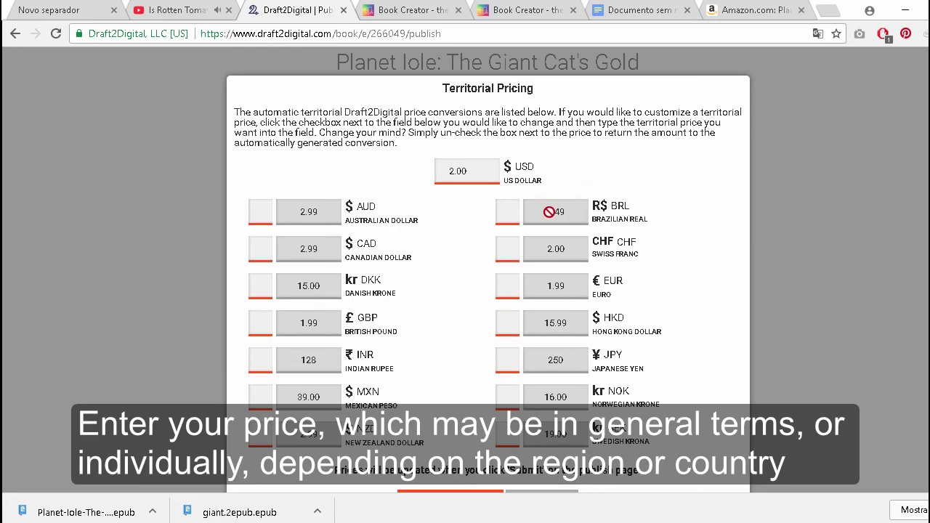
{"action": "scroll", "coordinate": [400, 241], "scroll_direction": "down", "scroll_amount": 1}
{"action": "left_click", "coordinate": [260, 140]}
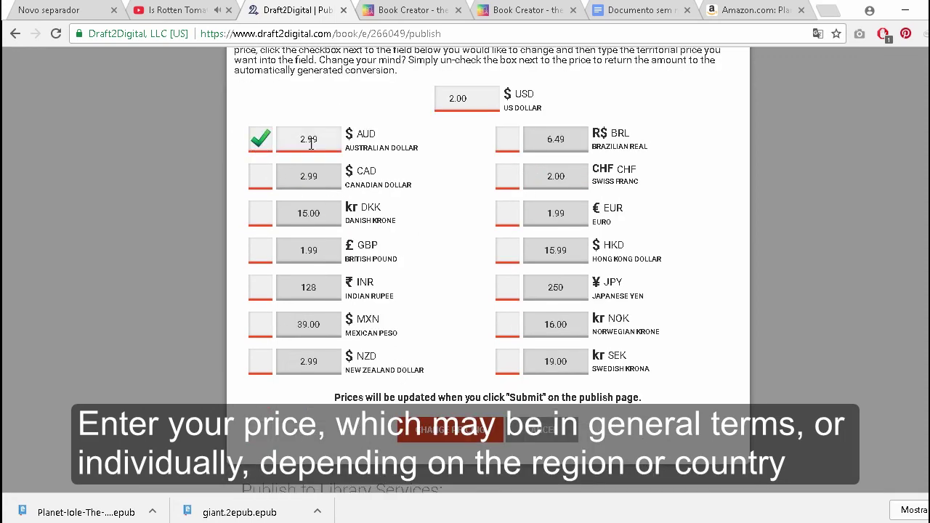
{"action": "left_click", "coordinate": [476, 436]}
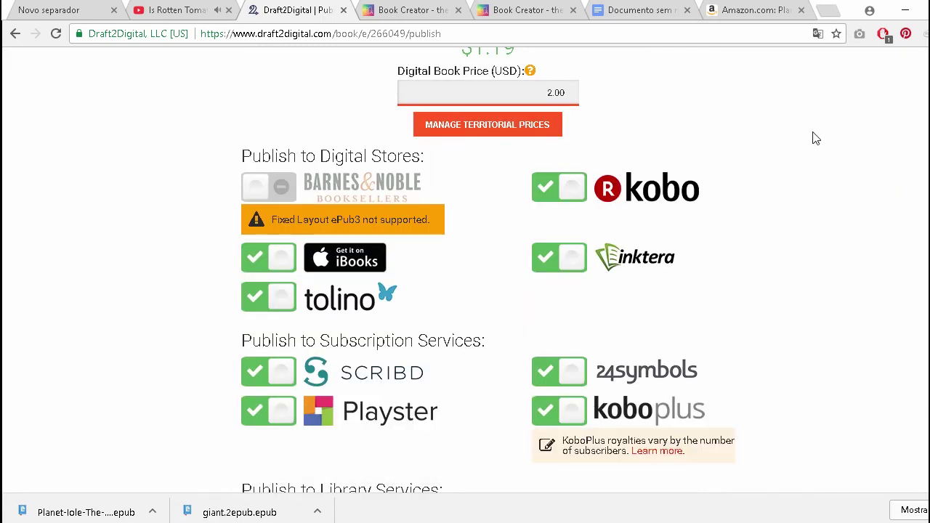
{"action": "scroll", "coordinate": [817, 178], "scroll_direction": "up", "scroll_amount": 2}
{"action": "scroll", "coordinate": [763, 237], "scroll_direction": "down", "scroll_amount": 6}
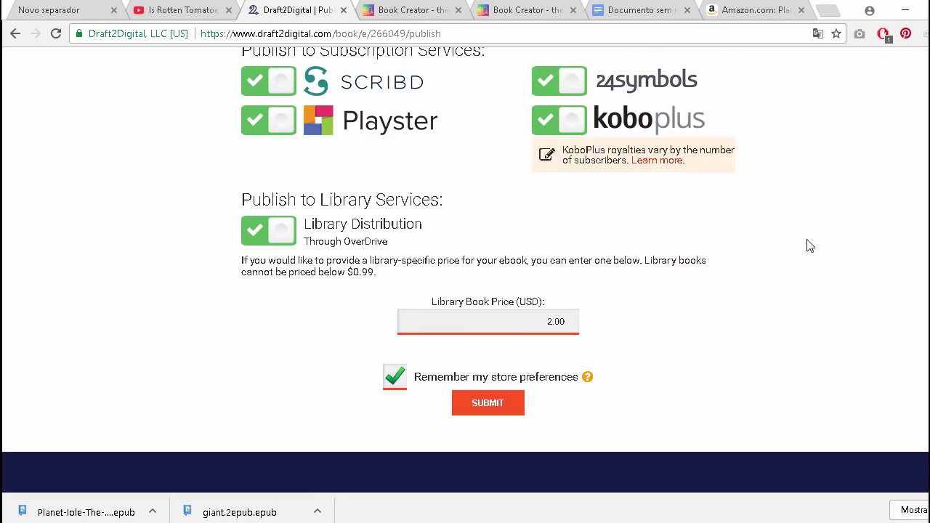
Step: Submit the book, declare being the original creator, agree to terms, and publish
{"action": "left_click", "coordinate": [478, 404]}
{"action": "left_click", "coordinate": [326, 240]}
{"action": "left_click", "coordinate": [327, 276]}
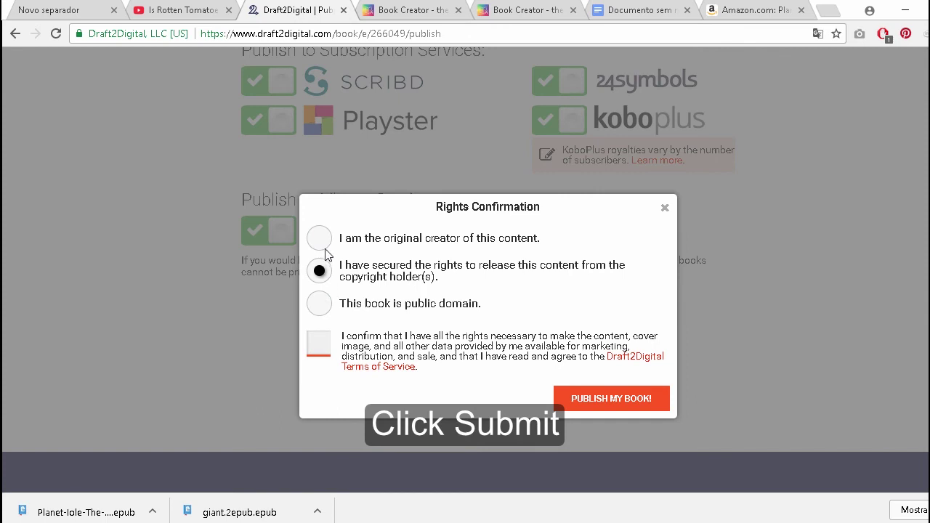
{"action": "left_click", "coordinate": [325, 301]}
{"action": "left_click", "coordinate": [314, 242]}
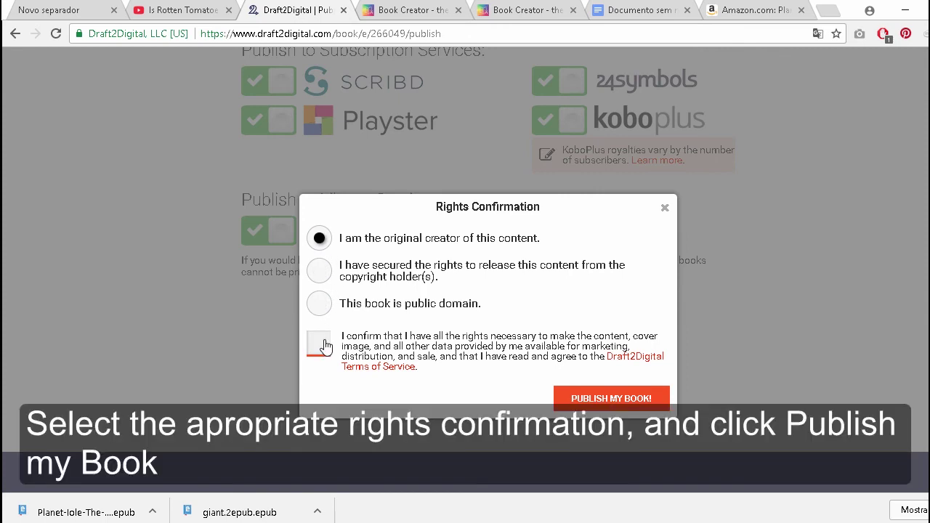
{"action": "left_click", "coordinate": [324, 347]}
{"action": "left_click", "coordinate": [617, 398]}
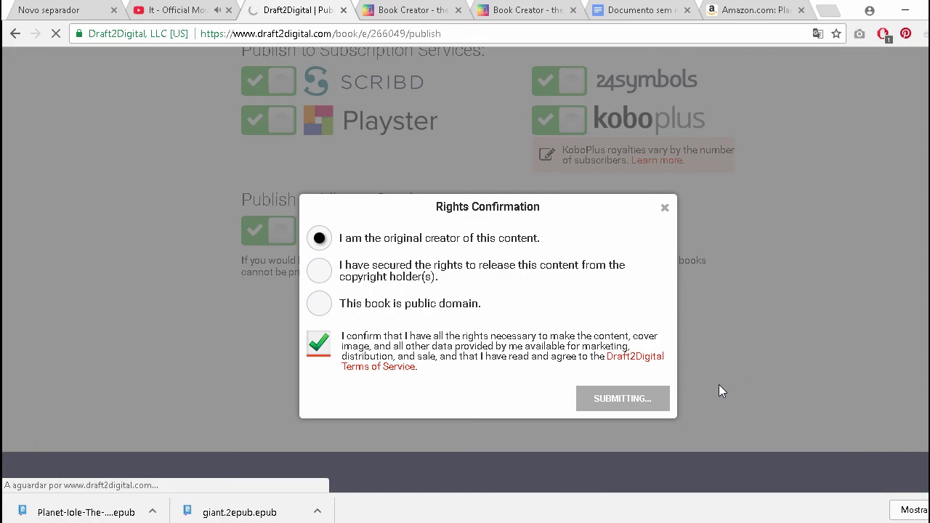
Step: Open the book's status page link in a new tab
{"action": "scroll", "coordinate": [785, 243], "scroll_direction": "down", "scroll_amount": 1}
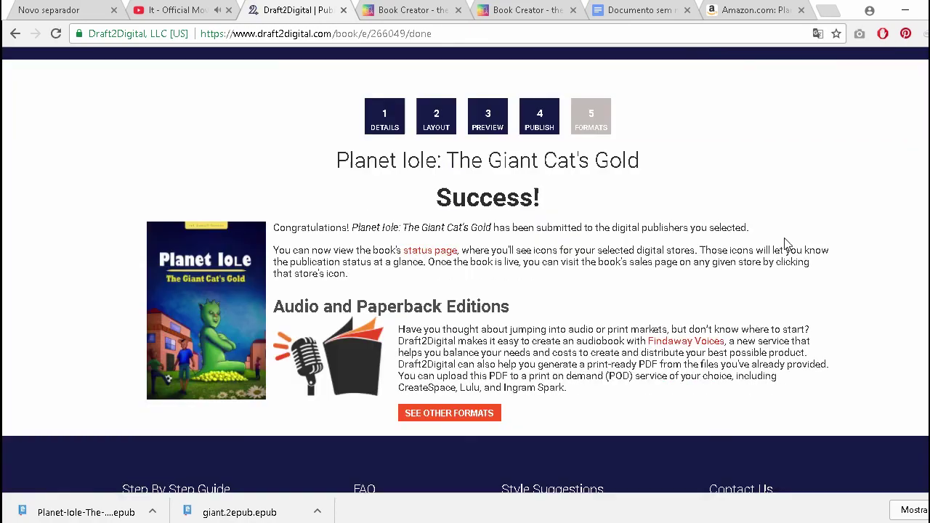
{"action": "scroll", "coordinate": [525, 352], "scroll_direction": "up", "scroll_amount": 1}
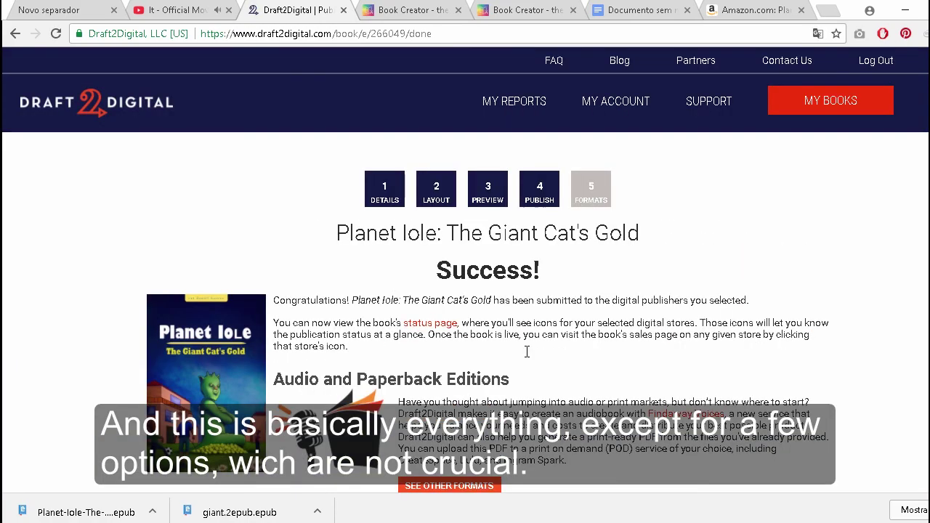
{"action": "right_click", "coordinate": [433, 324]}
{"action": "left_click", "coordinate": [465, 347]}
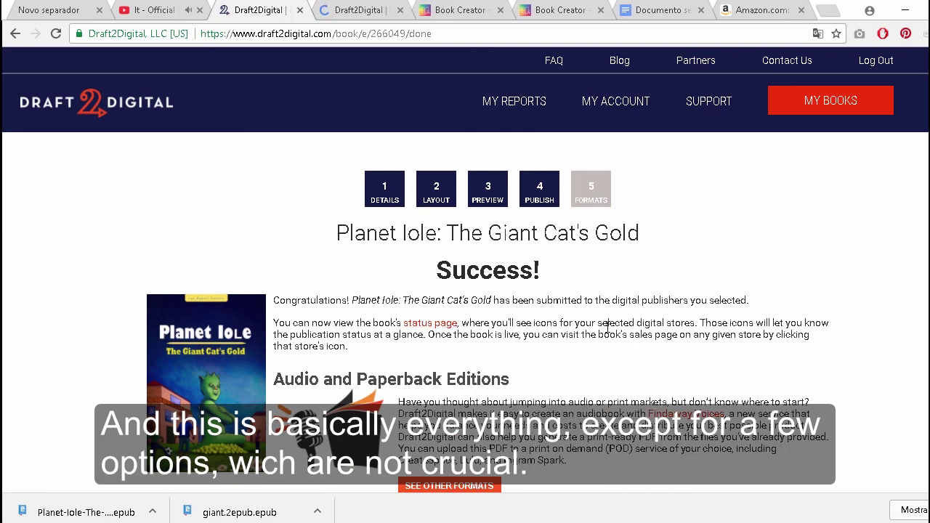
Step: Browse Draft2Digital's Other Formats page for Planet Iole
{"action": "scroll", "coordinate": [607, 325], "scroll_direction": "down", "scroll_amount": 2}
{"action": "left_click", "coordinate": [448, 338]}
{"action": "scroll", "coordinate": [775, 244], "scroll_direction": "down", "scroll_amount": 4}
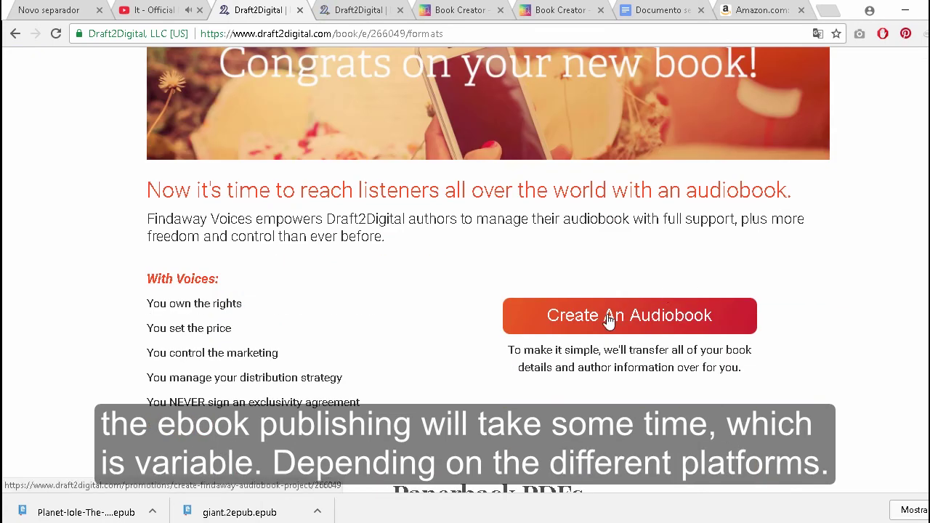
{"action": "scroll", "coordinate": [185, 340], "scroll_direction": "down", "scroll_amount": 3}
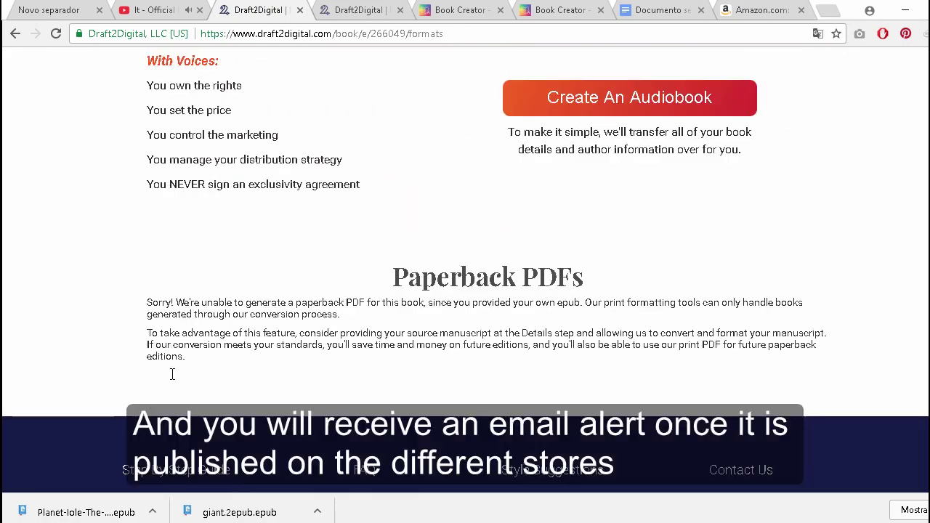
{"action": "scroll", "coordinate": [172, 374], "scroll_direction": "up", "scroll_amount": 8}
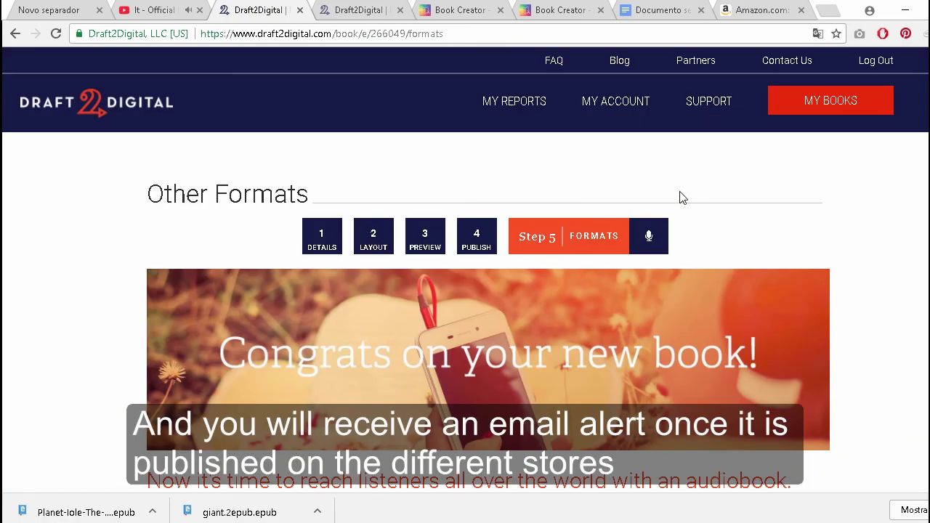
Step: Review Planet Iole's Publishing status and store listings on View Book, then open the Books2Read universal link
{"action": "left_click", "coordinate": [356, 10]}
{"action": "scroll", "coordinate": [569, 172], "scroll_direction": "down", "scroll_amount": 2}
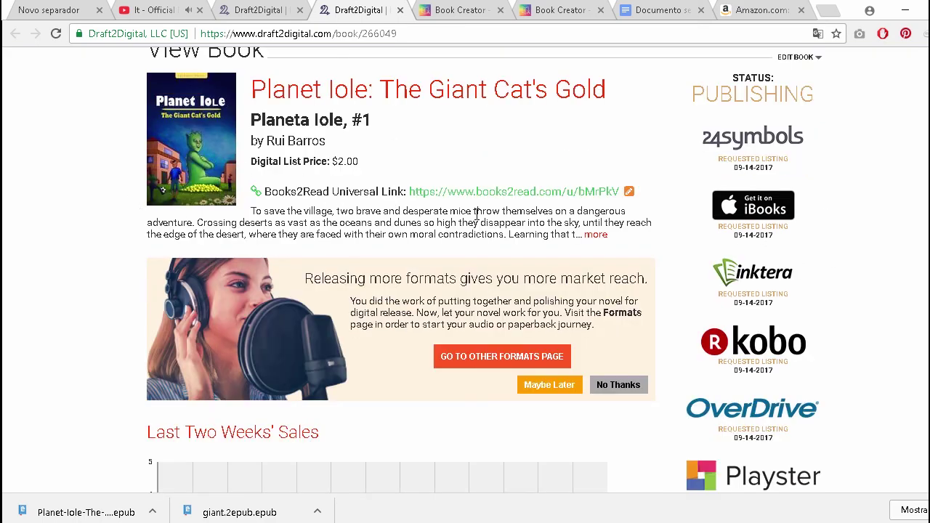
{"action": "scroll", "coordinate": [815, 230], "scroll_direction": "down", "scroll_amount": 2}
{"action": "scroll", "coordinate": [808, 331], "scroll_direction": "down", "scroll_amount": 1}
{"action": "scroll", "coordinate": [826, 385], "scroll_direction": "down", "scroll_amount": 1}
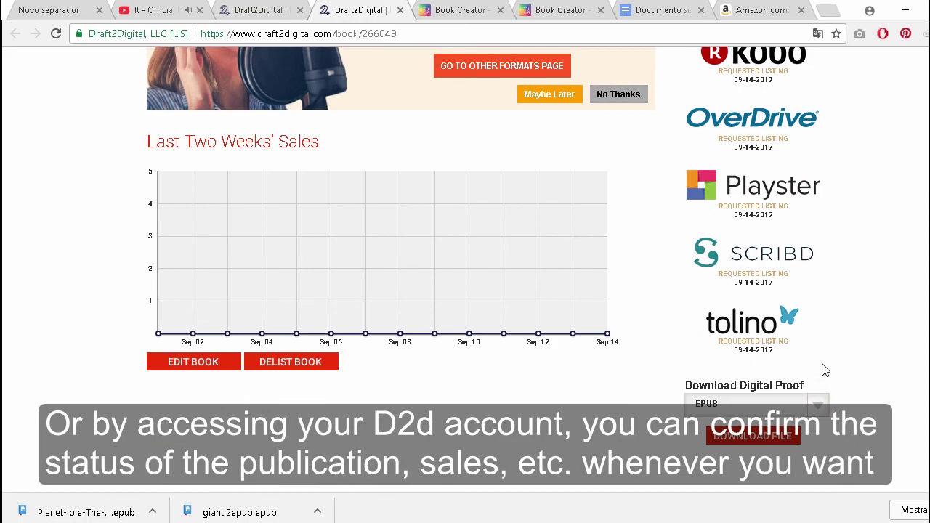
{"action": "scroll", "coordinate": [825, 367], "scroll_direction": "up", "scroll_amount": 3}
{"action": "scroll", "coordinate": [831, 354], "scroll_direction": "up", "scroll_amount": 2}
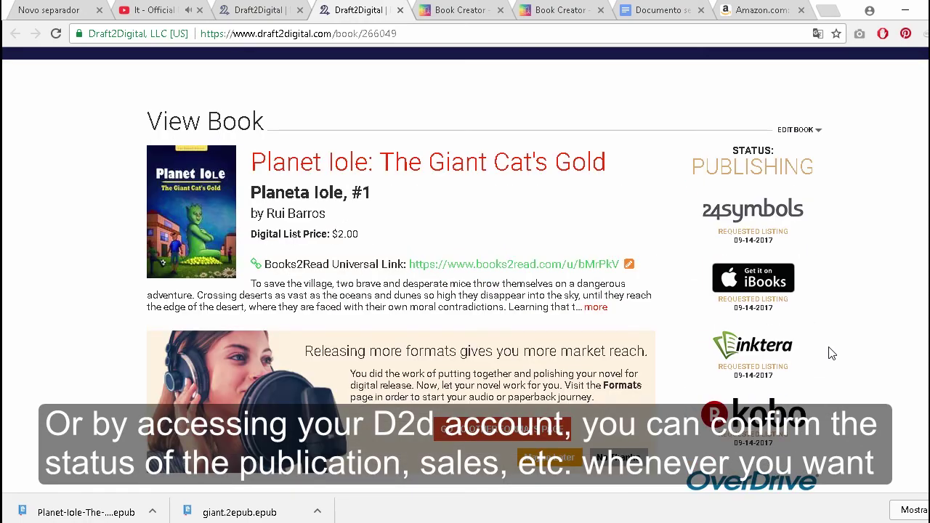
{"action": "scroll", "coordinate": [831, 353], "scroll_direction": "down", "scroll_amount": 3}
{"action": "scroll", "coordinate": [831, 353], "scroll_direction": "down", "scroll_amount": 2}
{"action": "scroll", "coordinate": [830, 353], "scroll_direction": "up", "scroll_amount": 5}
{"action": "left_click", "coordinate": [459, 270]}
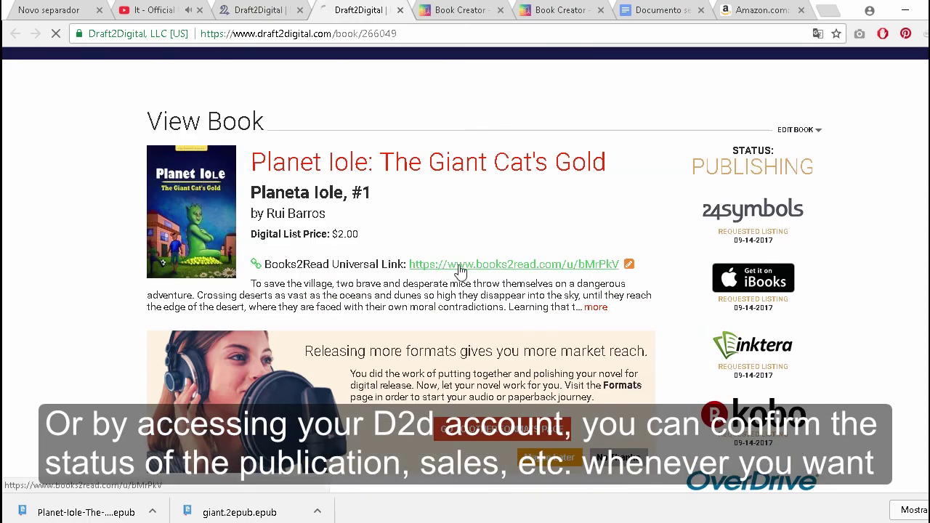